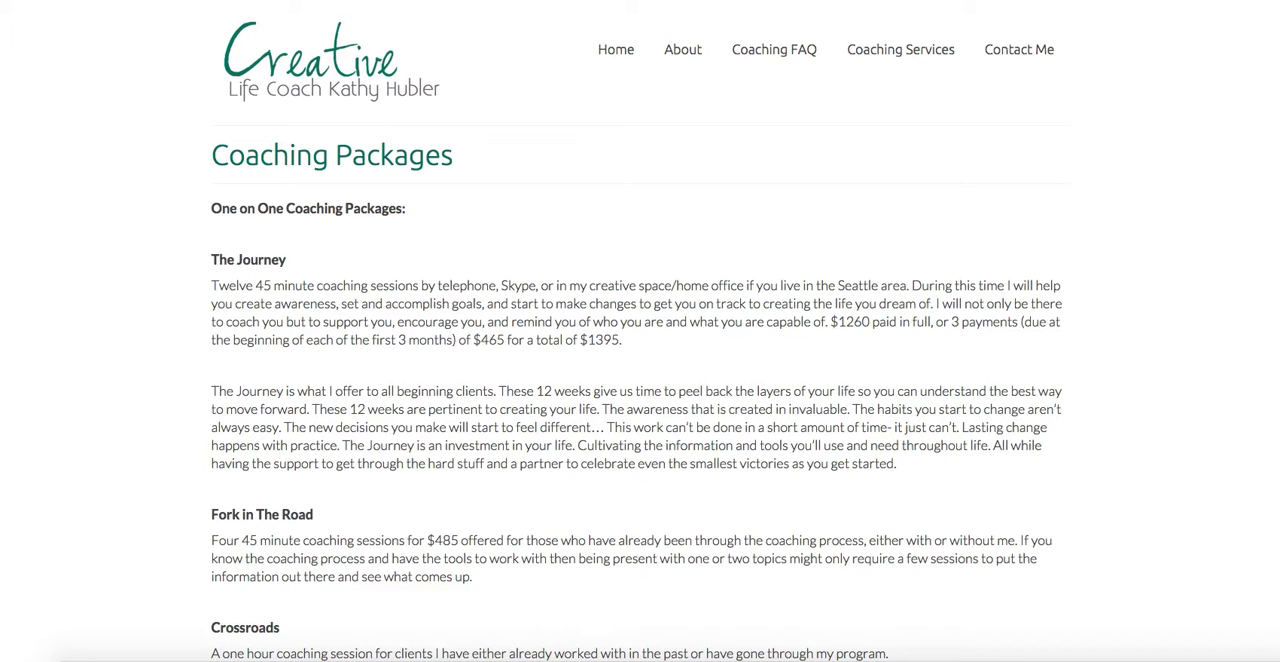
Look through the coaching packages page, the craft show blog post and the blog's existing MailChimp opt-in forms.
scroll(1234, 428, down, 10)
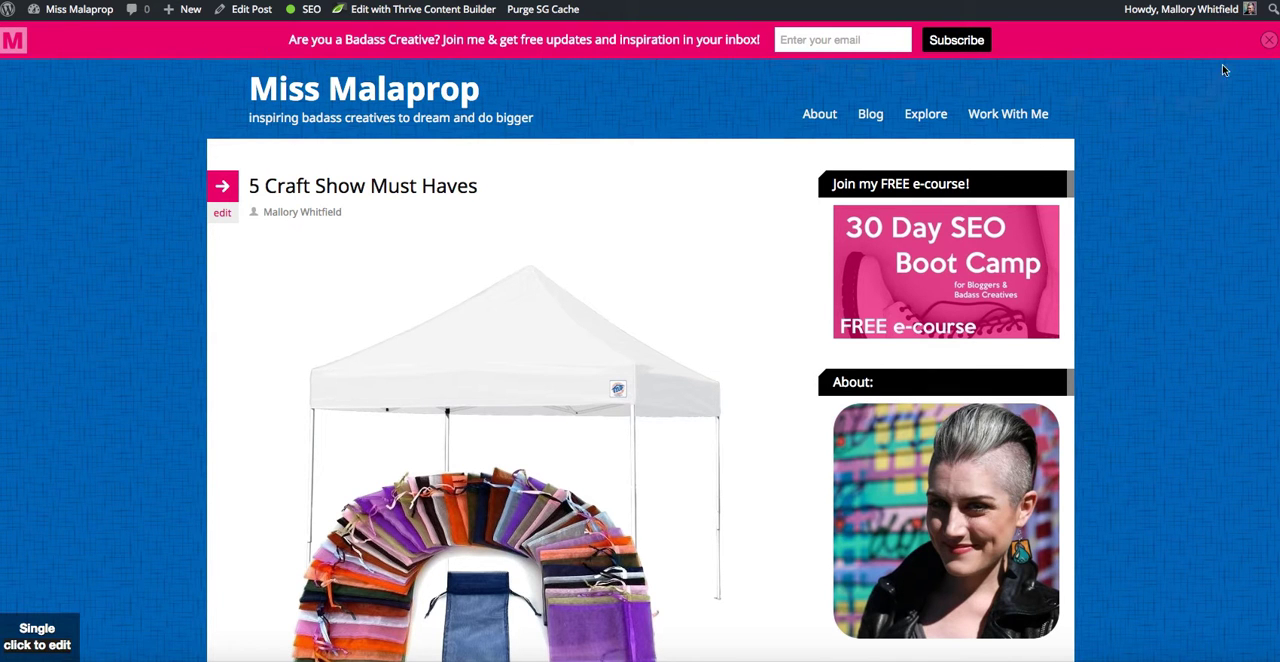
scroll(1261, 293, down, 10)
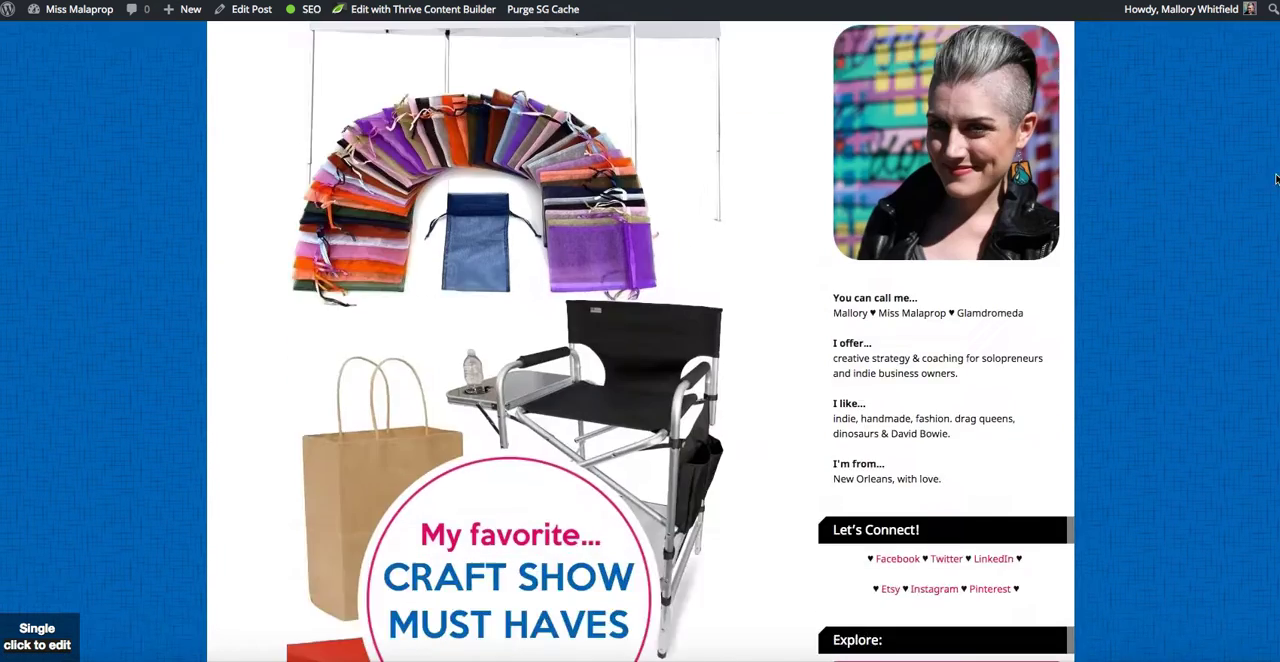
scroll(1261, 293, down, 10)
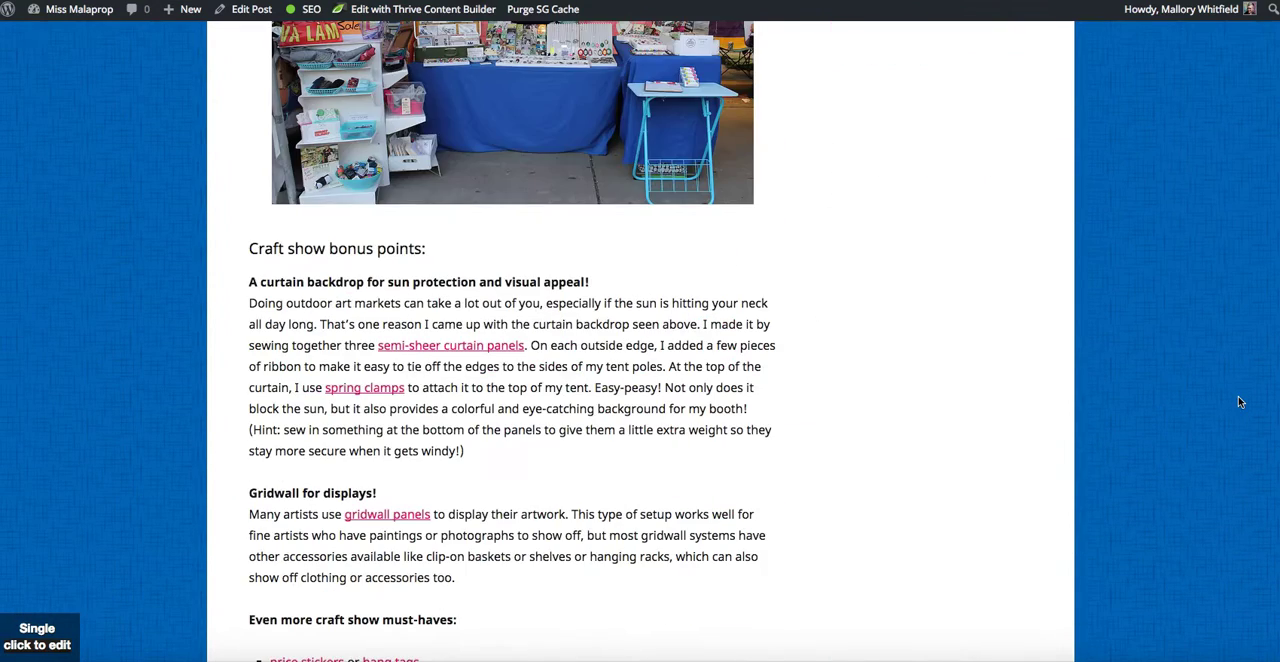
scroll(1239, 402, down, 15)
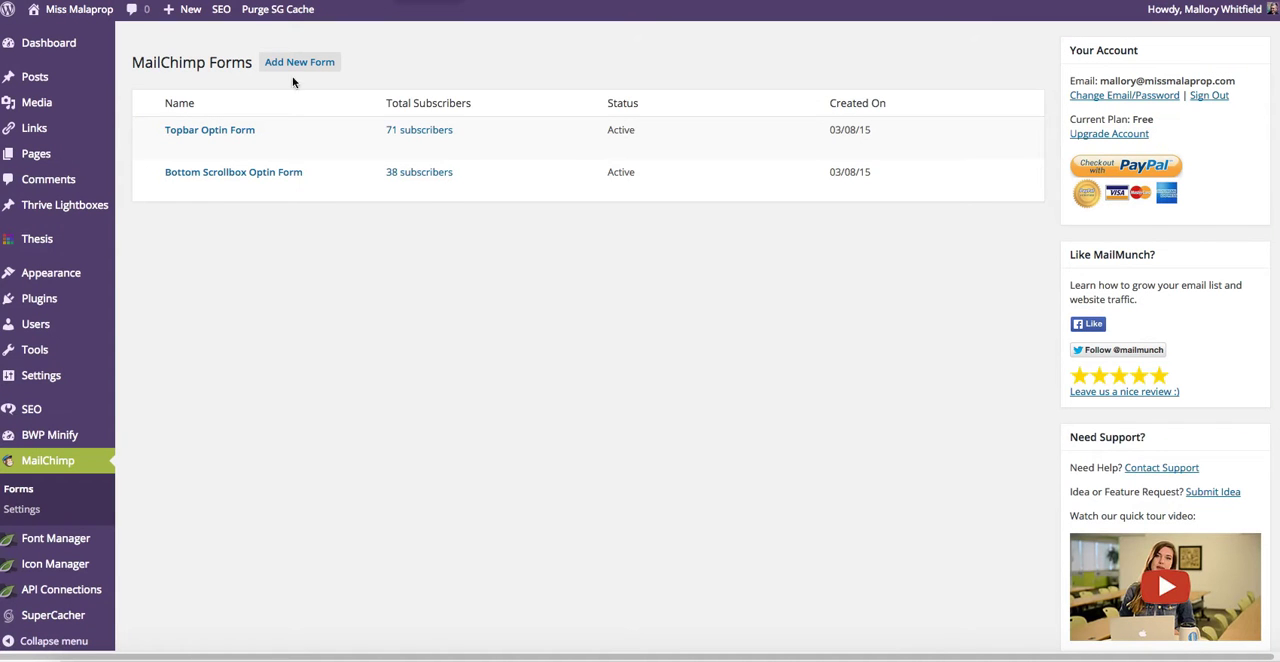
mouse_move(217, 191)
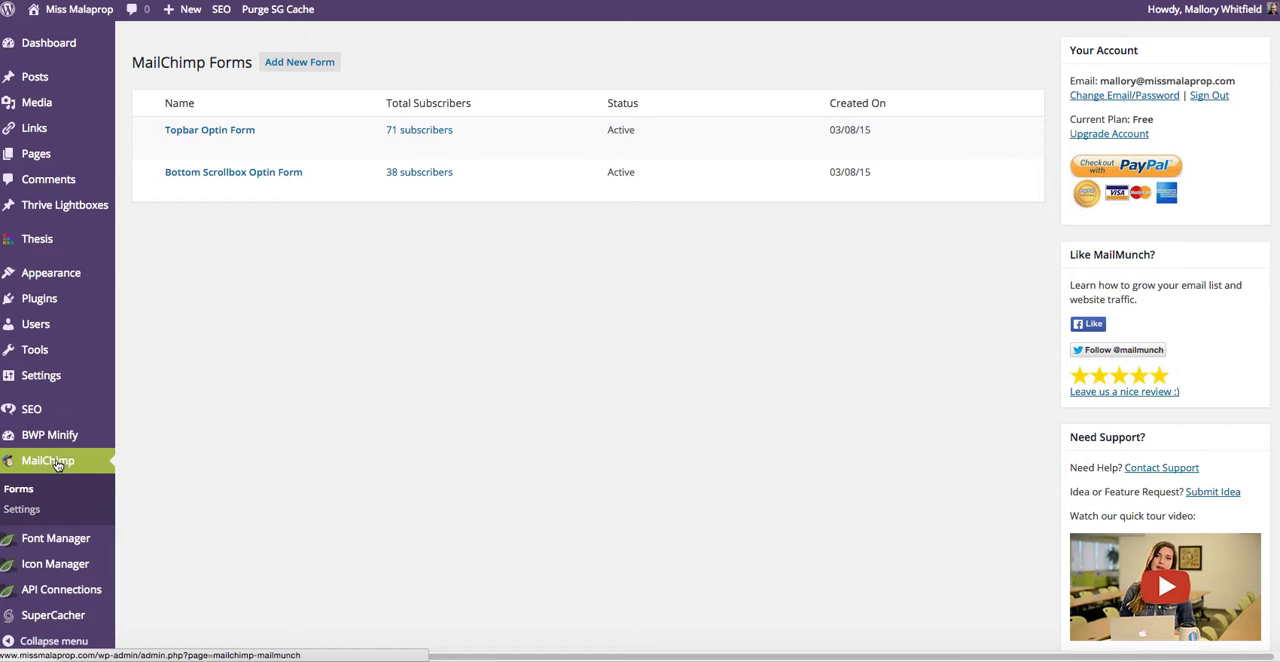
mouse_move(100, 409)
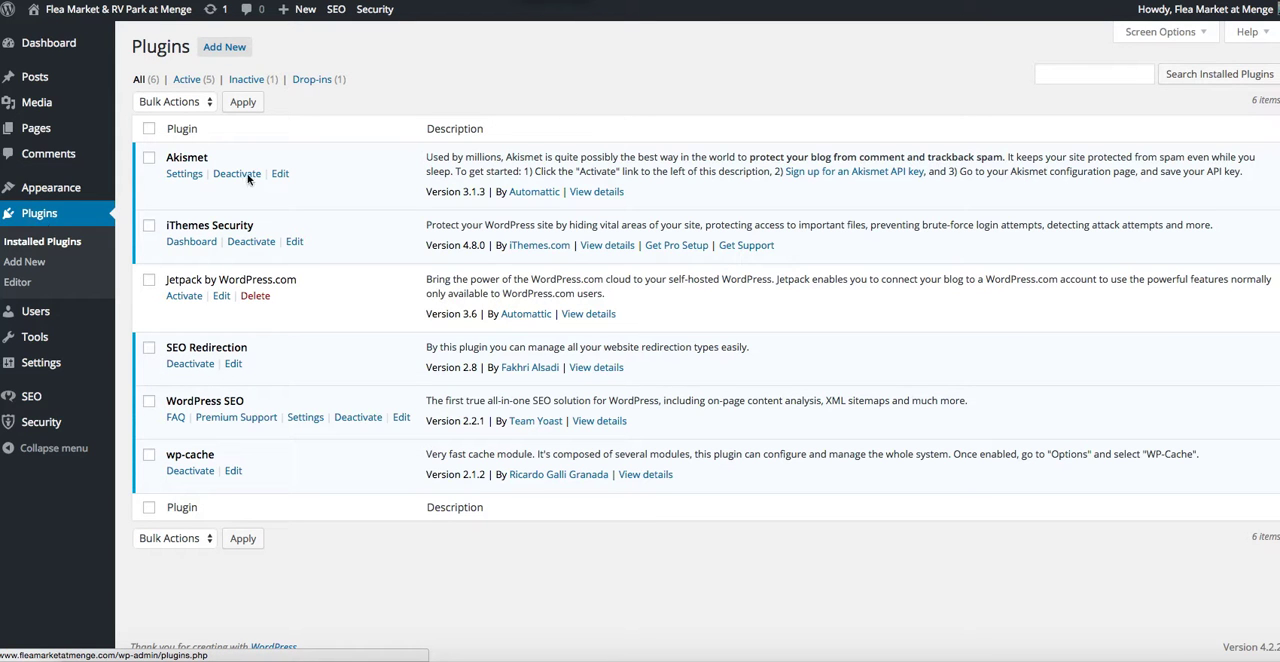
Search for new plugins to add to the Flea Market site using the keyword "mailmunch".
click(228, 48)
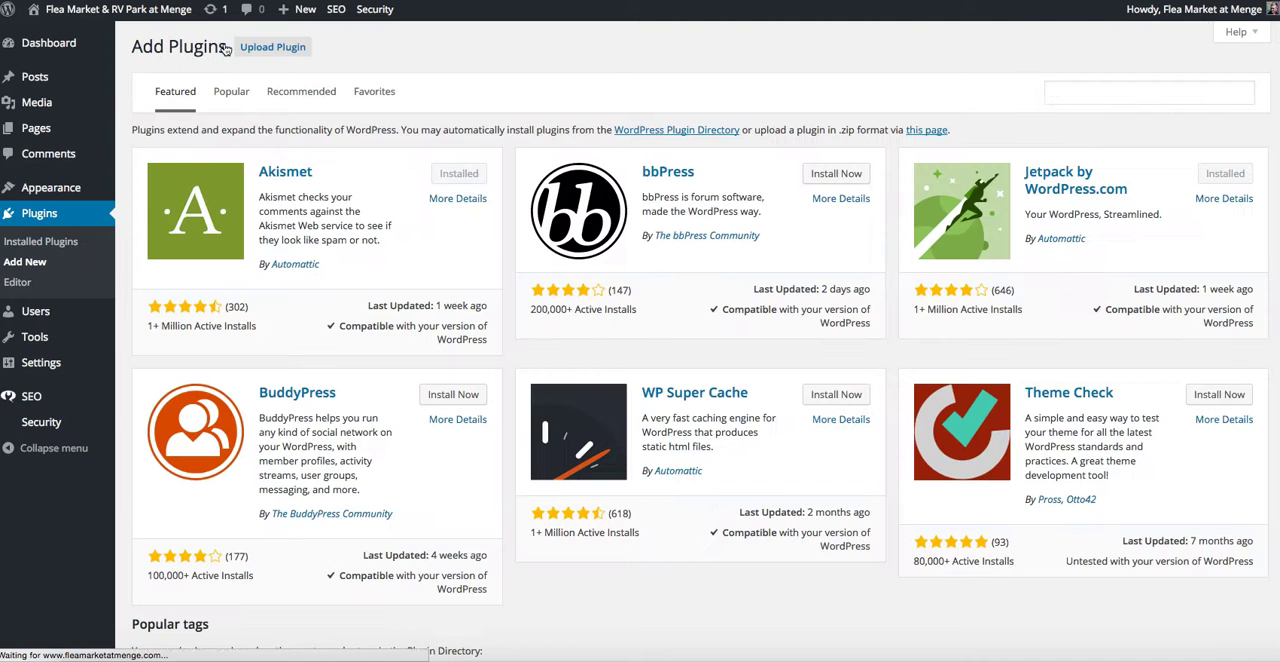
click(1203, 92)
text(m)
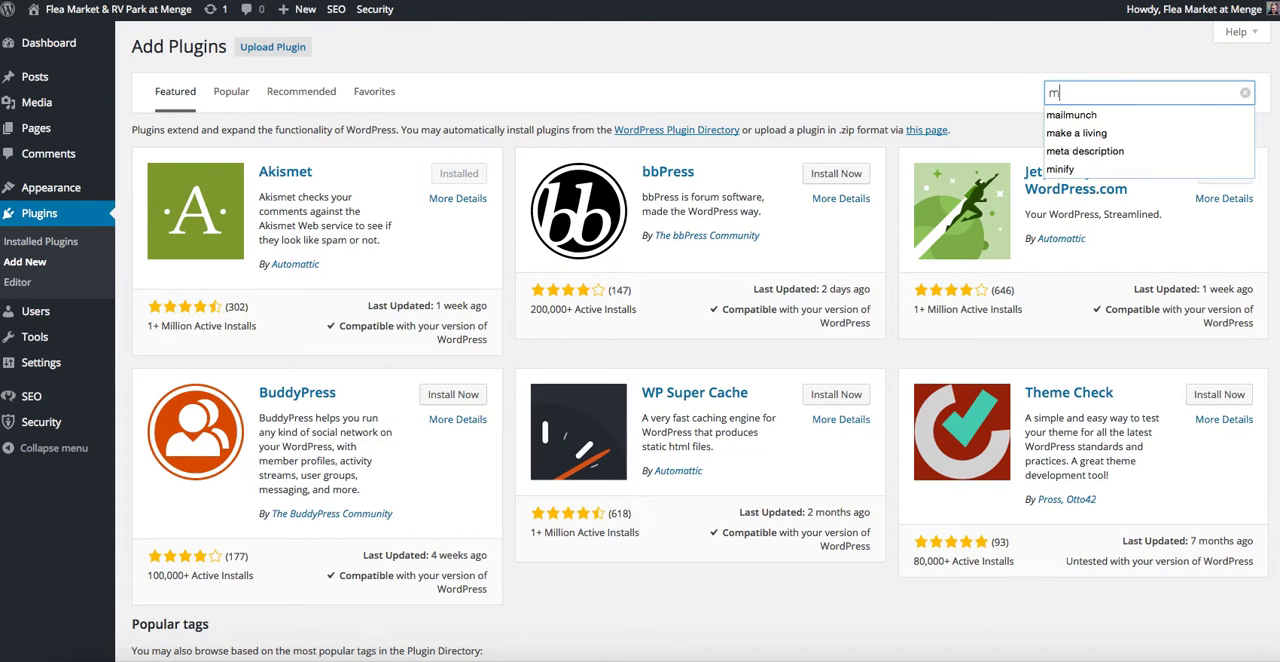
text(ailm0)
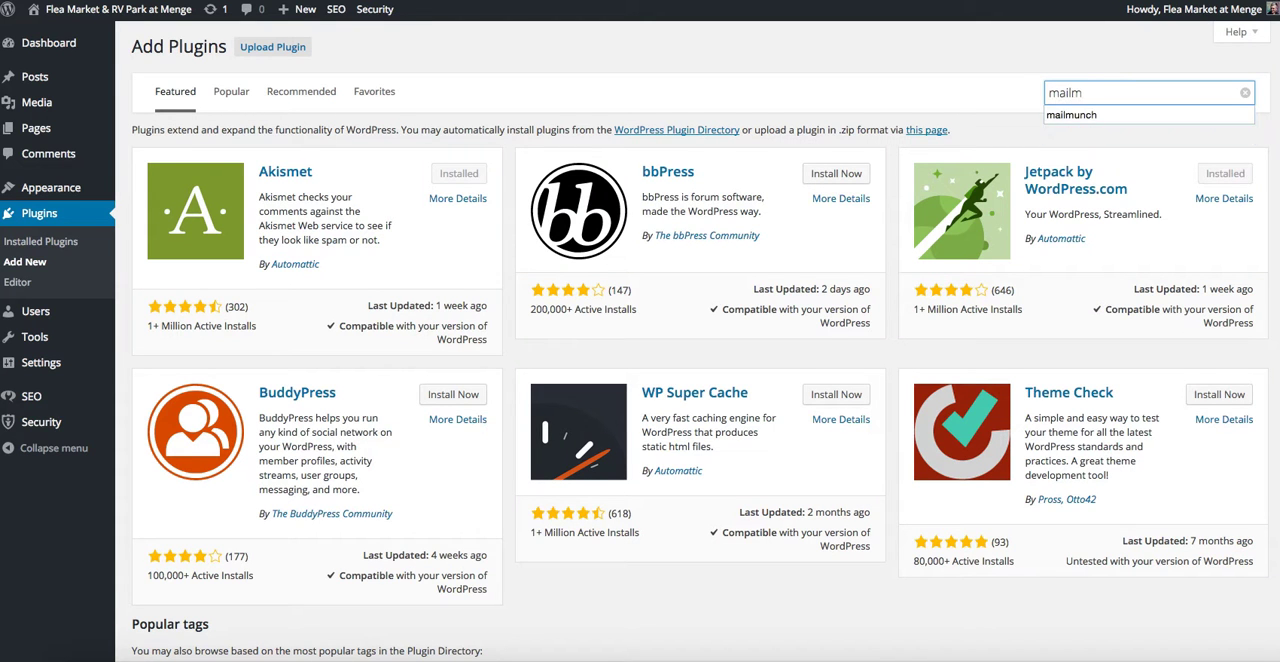
key(BackSpace)
key(Down)
key(Return)
click(1125, 93)
key(Return)
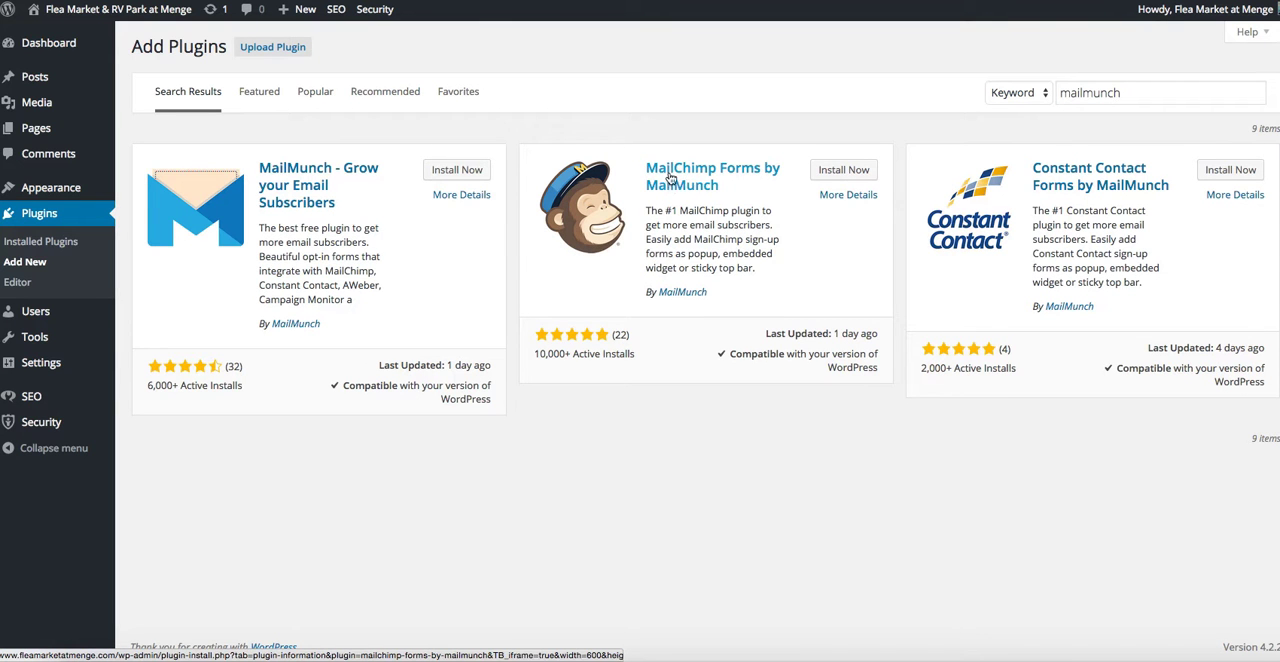
Install and activate the MailChimp Forms by MailMunch plugin.
click(829, 173)
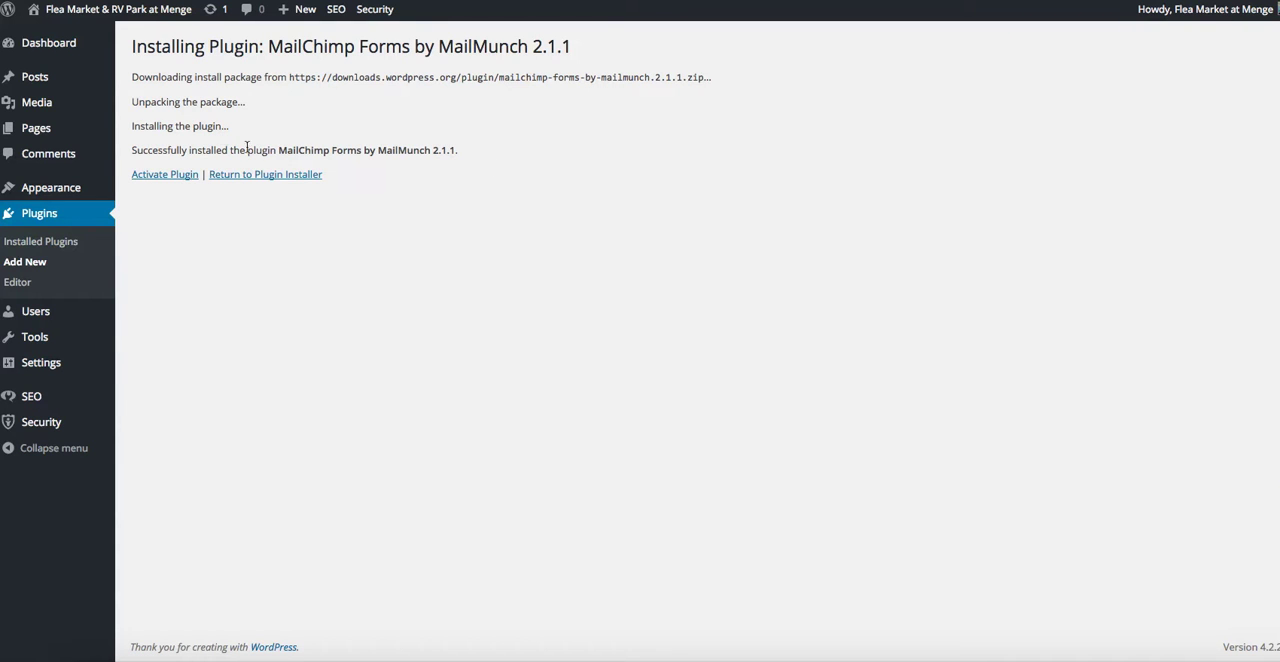
click(167, 175)
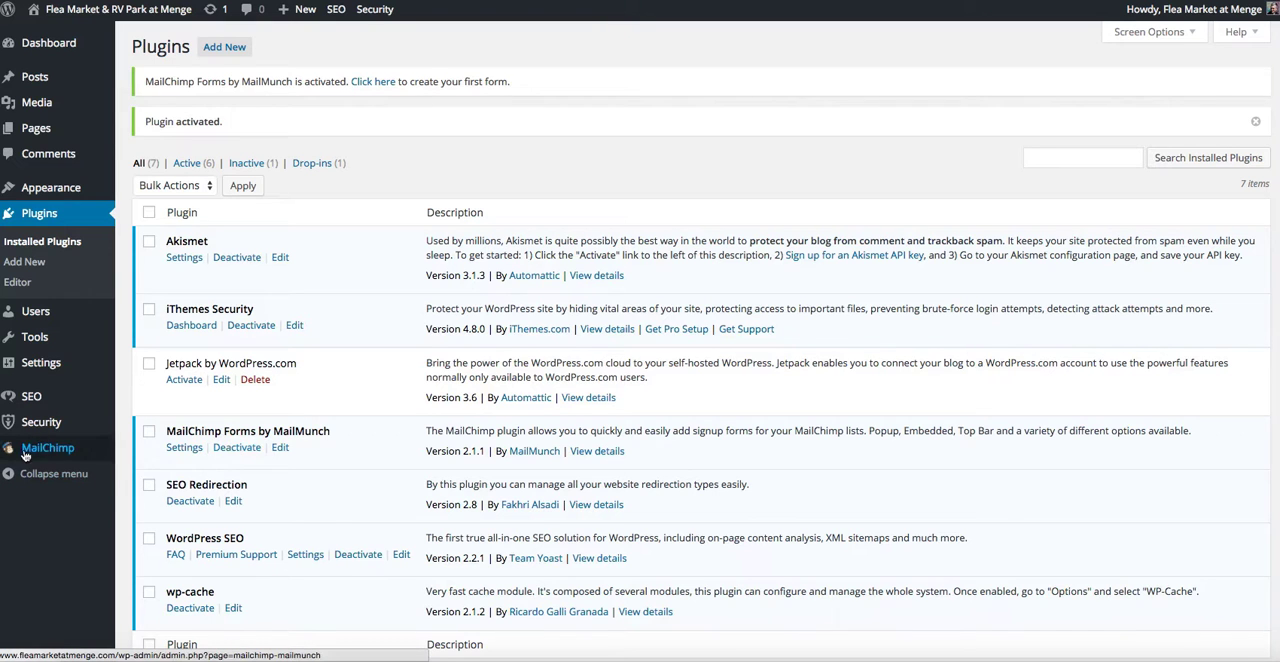
Connect the new MailChimp Forms plugin to MailChimp, authorizing MailMunch with the account's login.
mouse_move(46, 451)
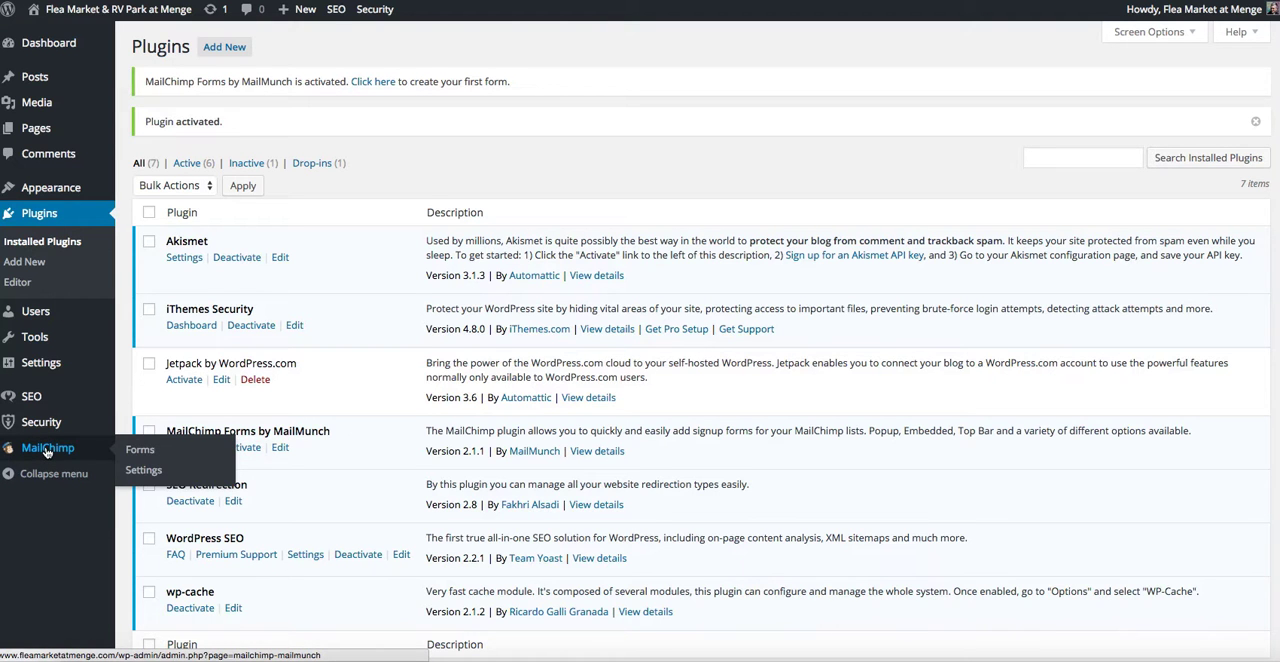
click(44, 452)
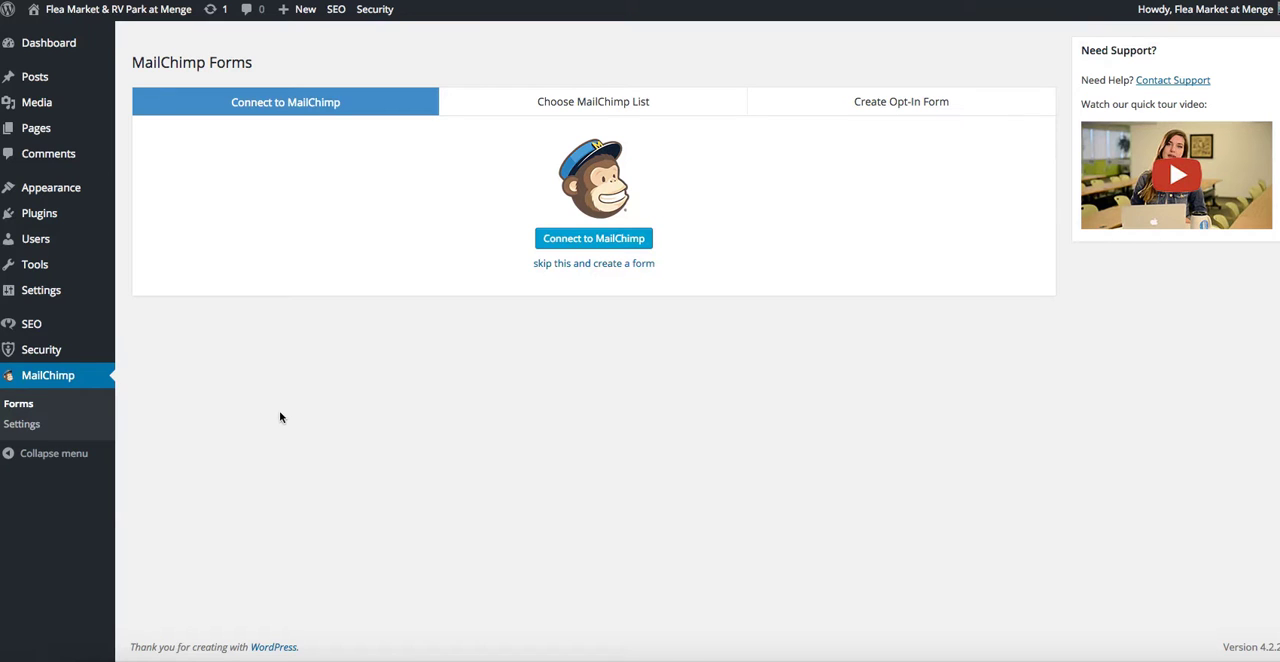
click(560, 241)
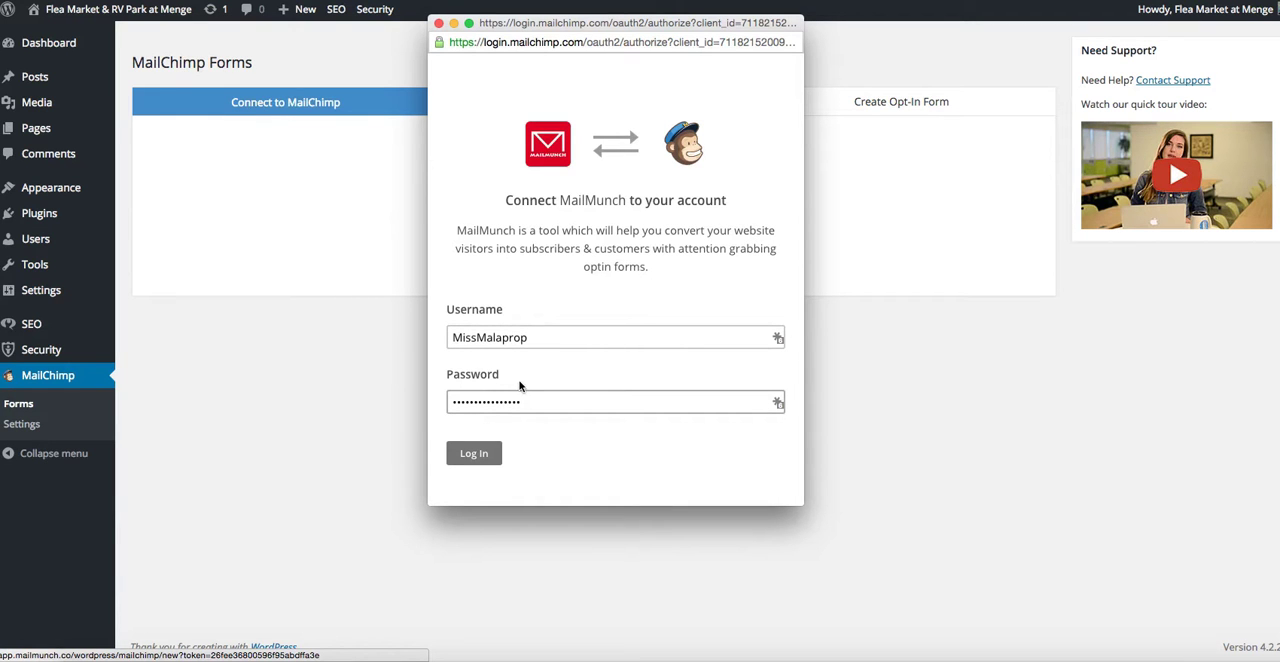
click(470, 456)
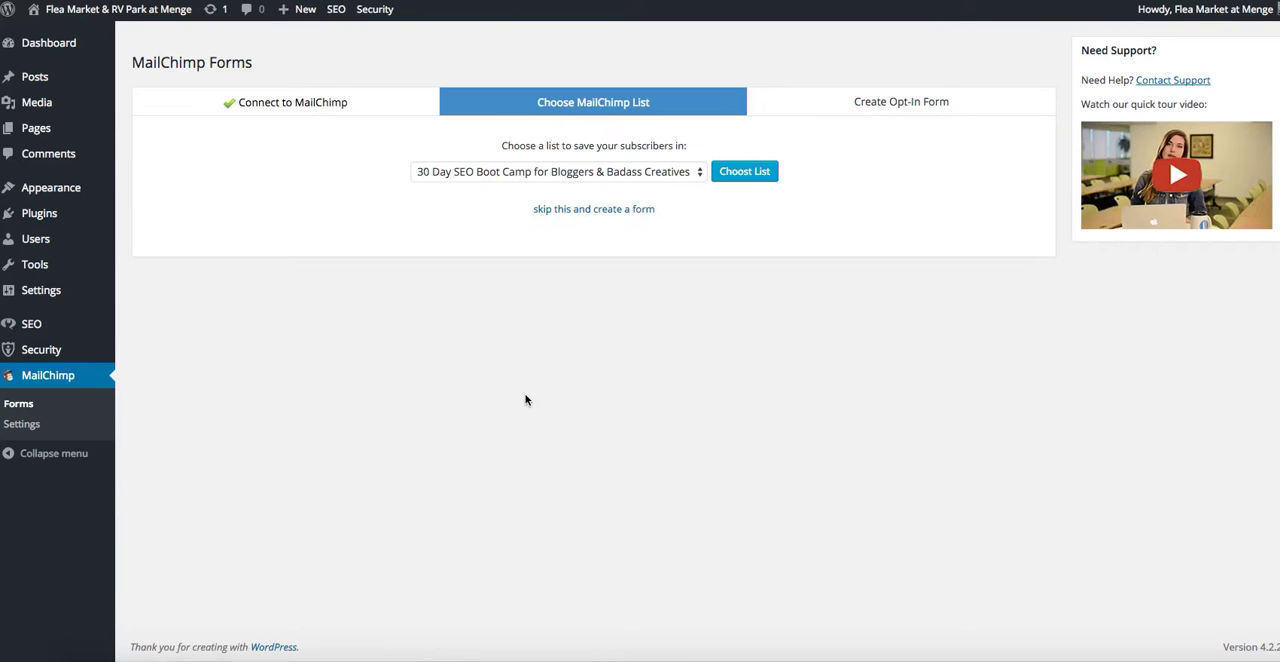
Choose "30 Day SEO Boot Camp for Bloggers & Badass Creatives" as the MailChimp list for saving subscribers.
click(699, 173)
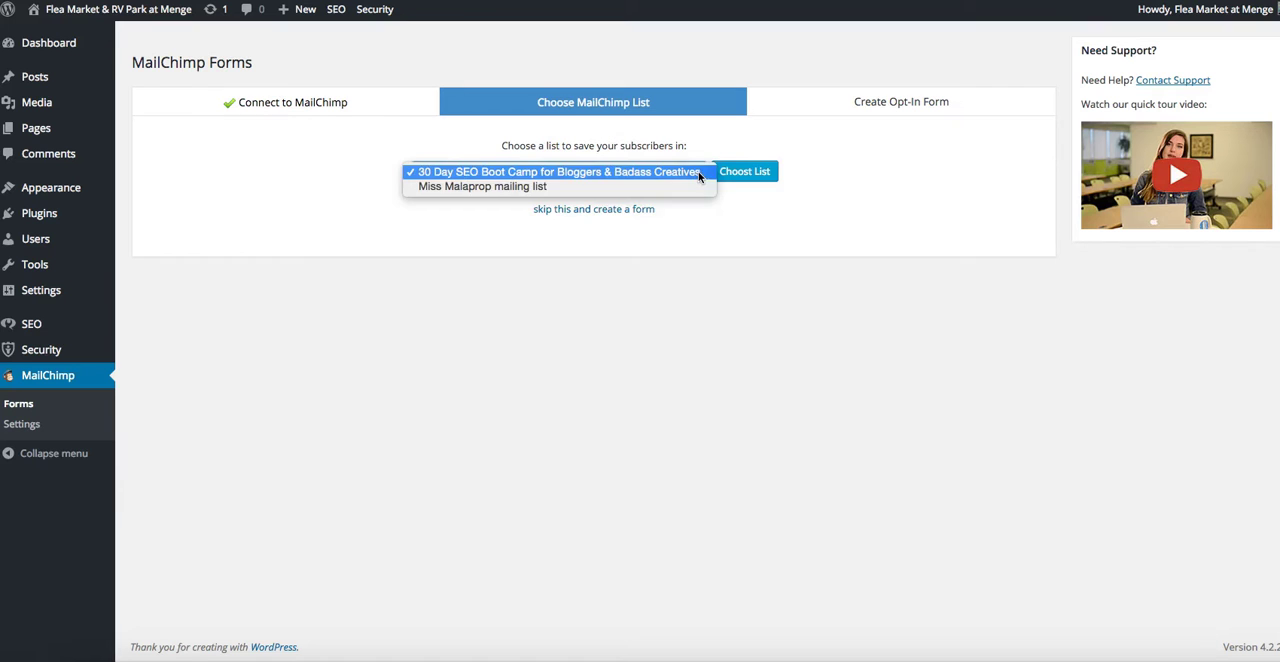
click(697, 175)
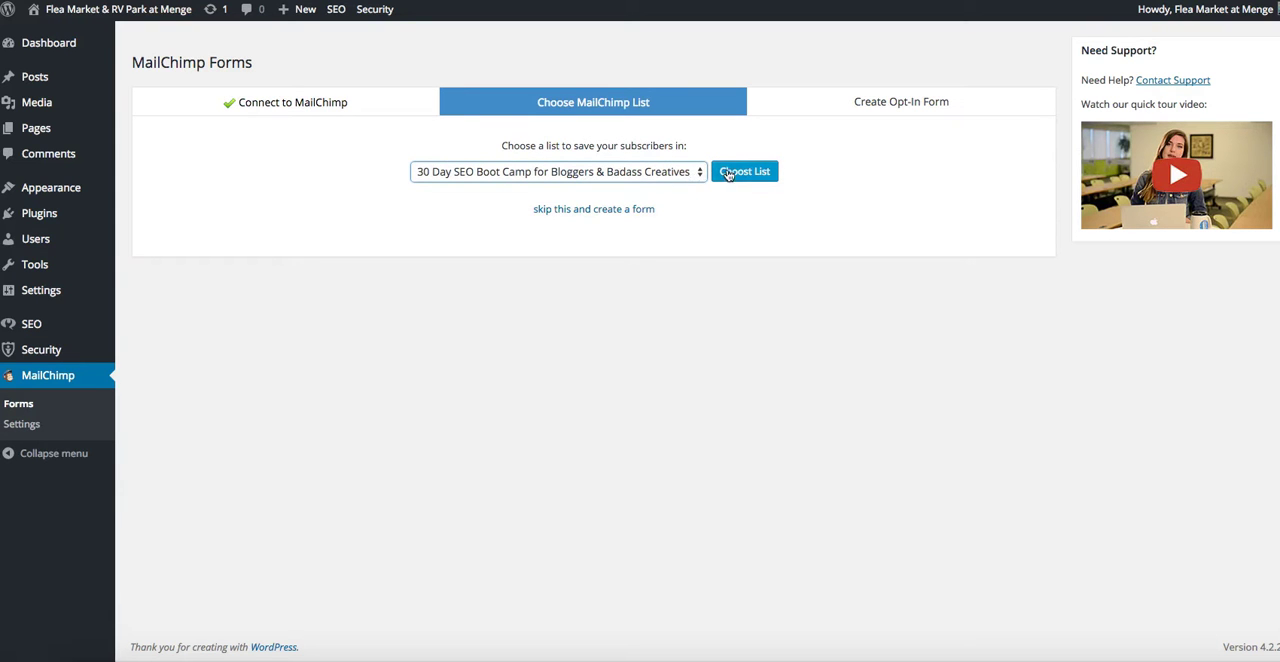
click(734, 177)
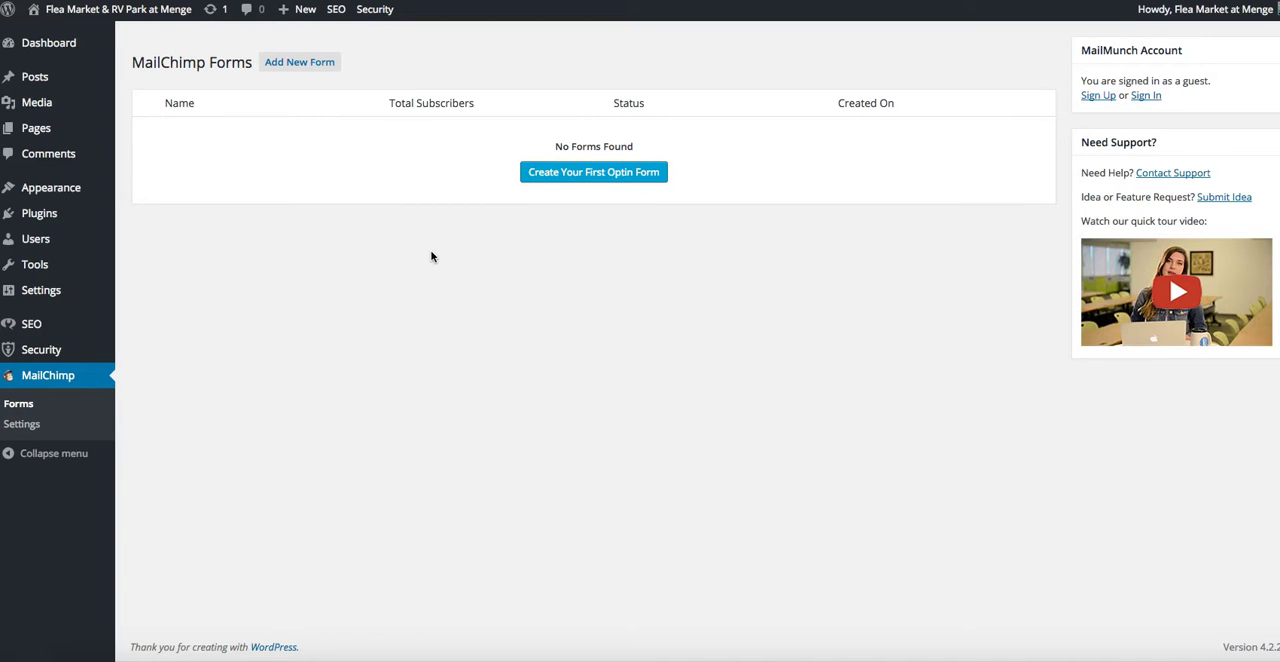
Create the first opt-in form as Embedded with the Simple theme, assigned to the 30 Day SEO Boot Camp list.
click(557, 174)
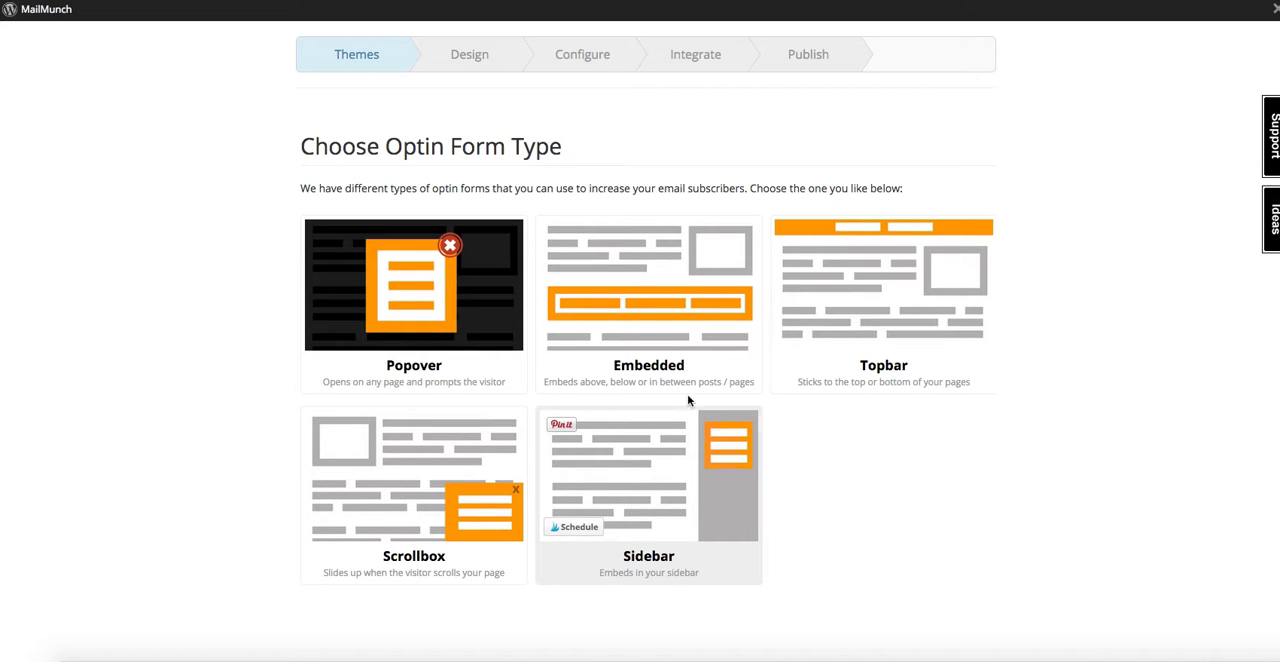
click(631, 306)
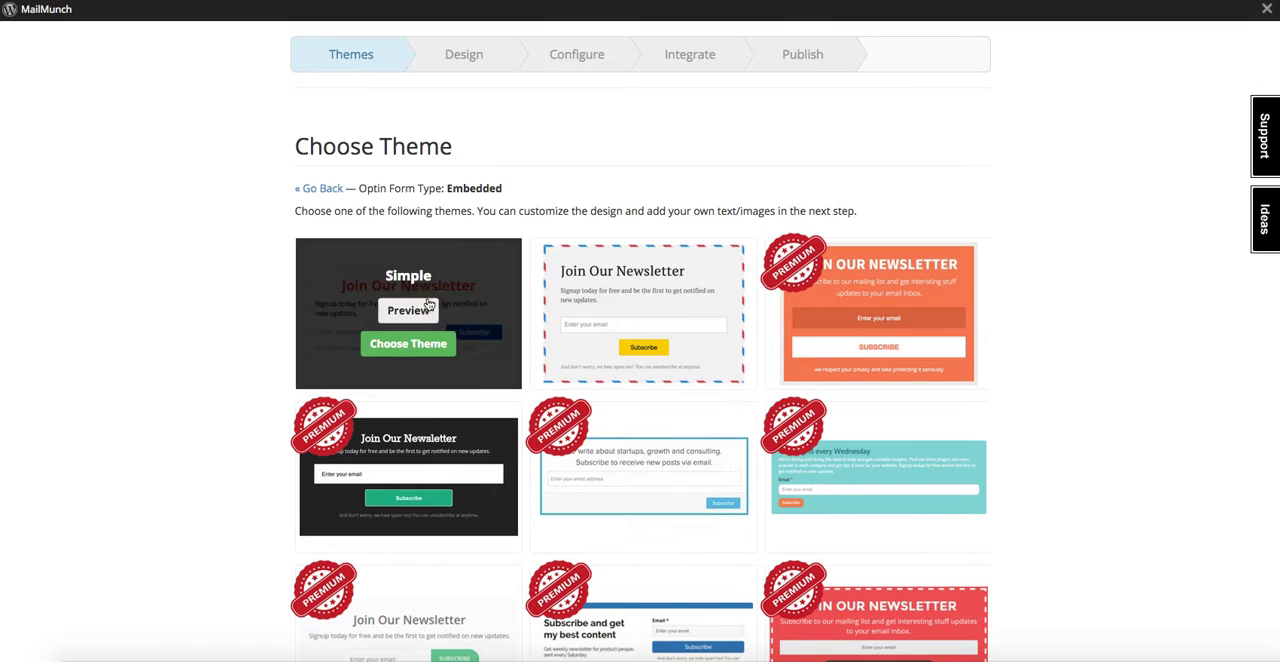
click(424, 346)
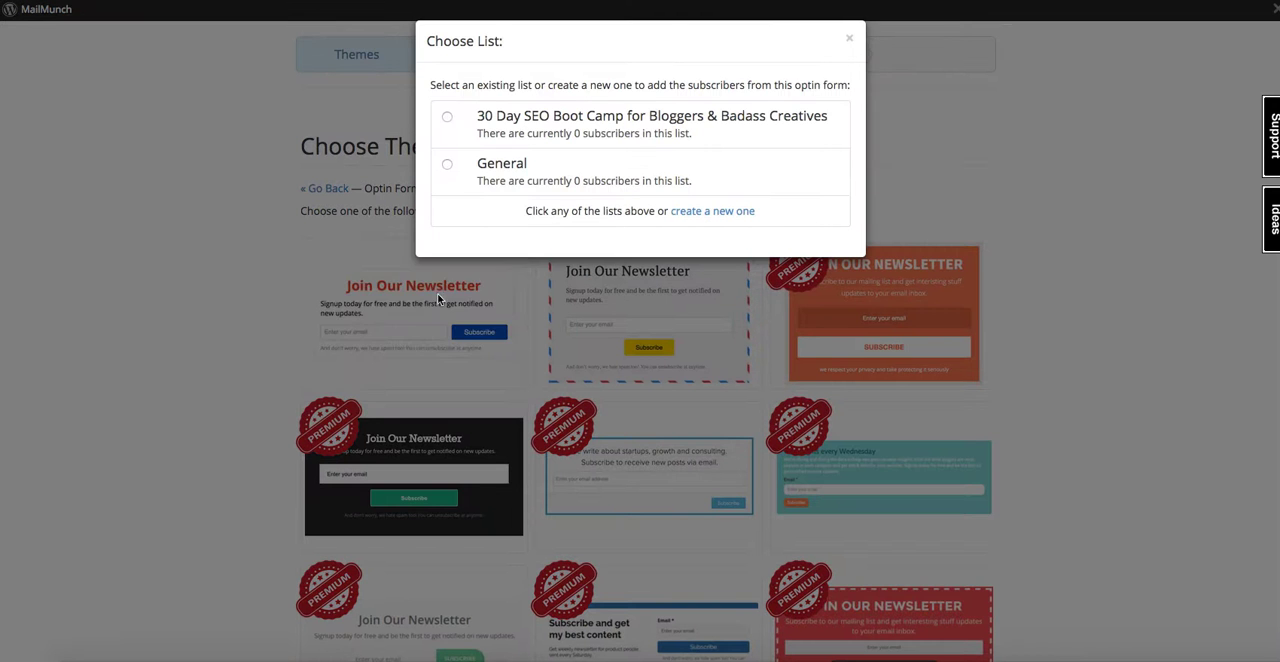
click(448, 120)
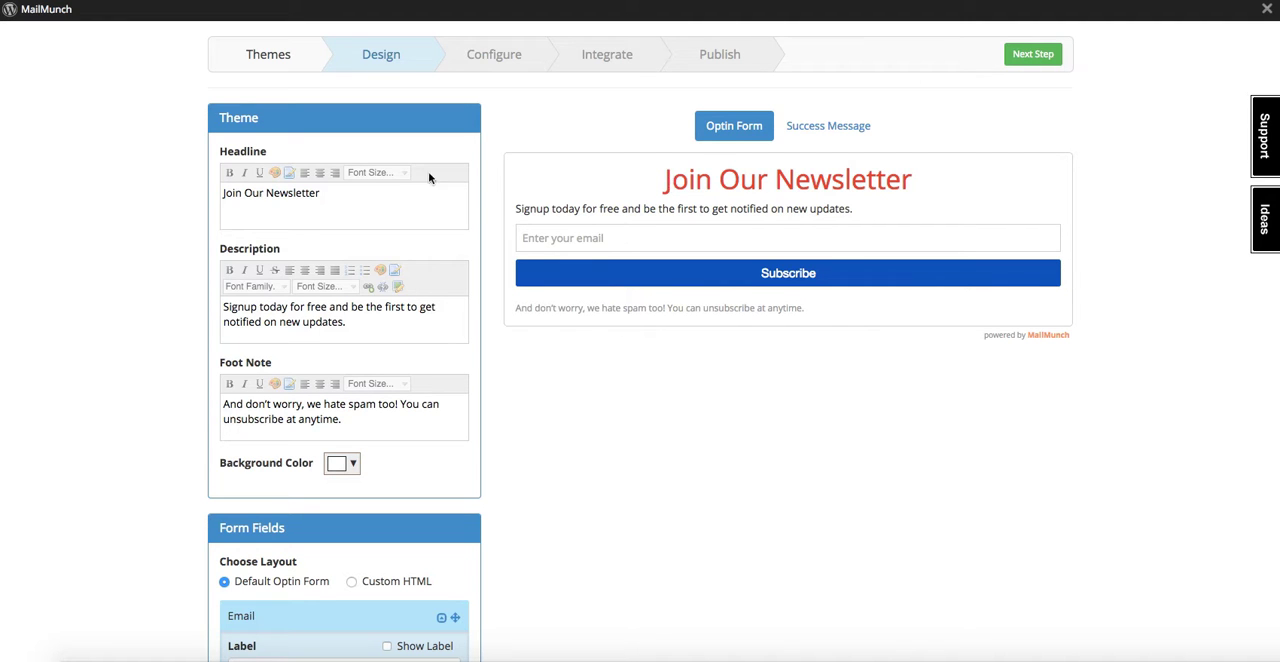
Examine the form's design settings, from headline, description and foot note through form fields, thank-you message and MailMunch branding.
drag(345, 186, 200, 190)
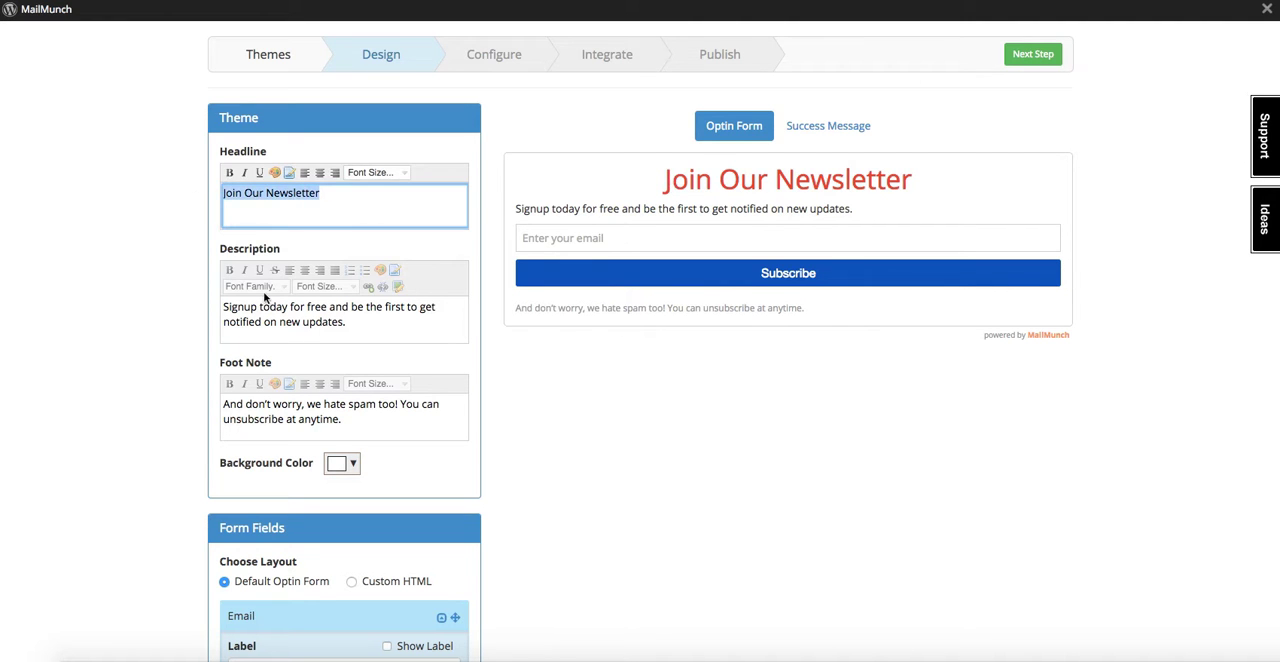
drag(357, 326, 220, 297)
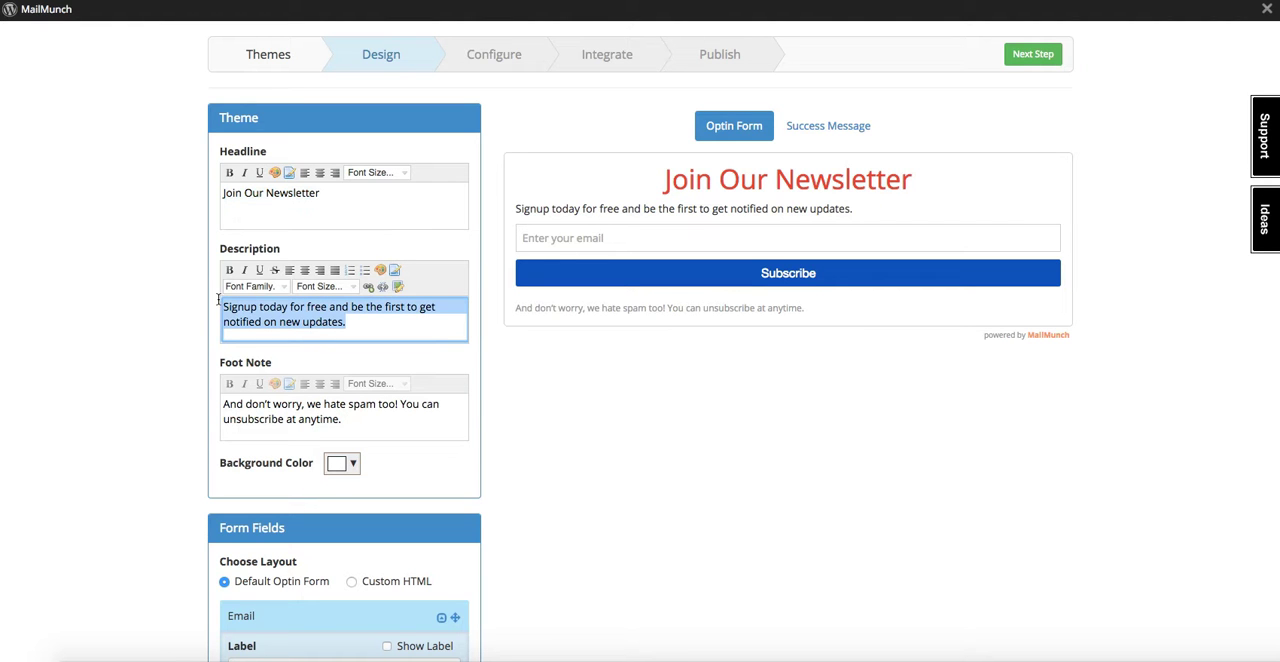
drag(355, 423, 219, 398)
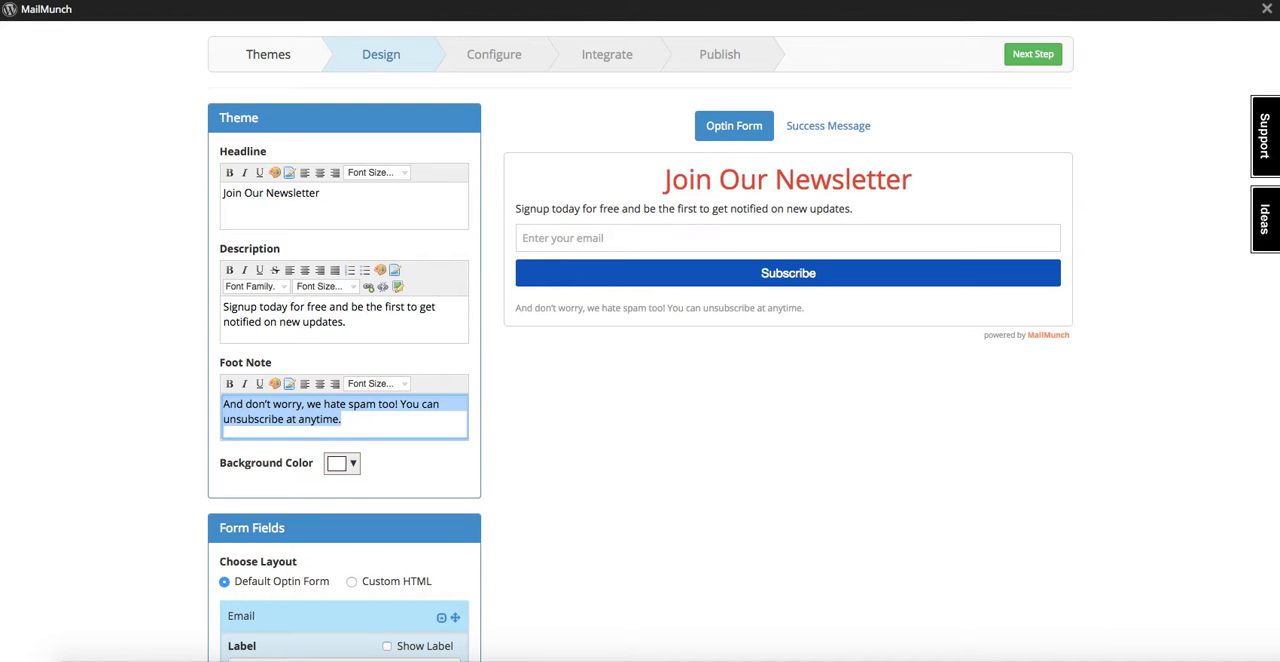
scroll(640, 331, down, 1)
scroll(640, 331, down, 2)
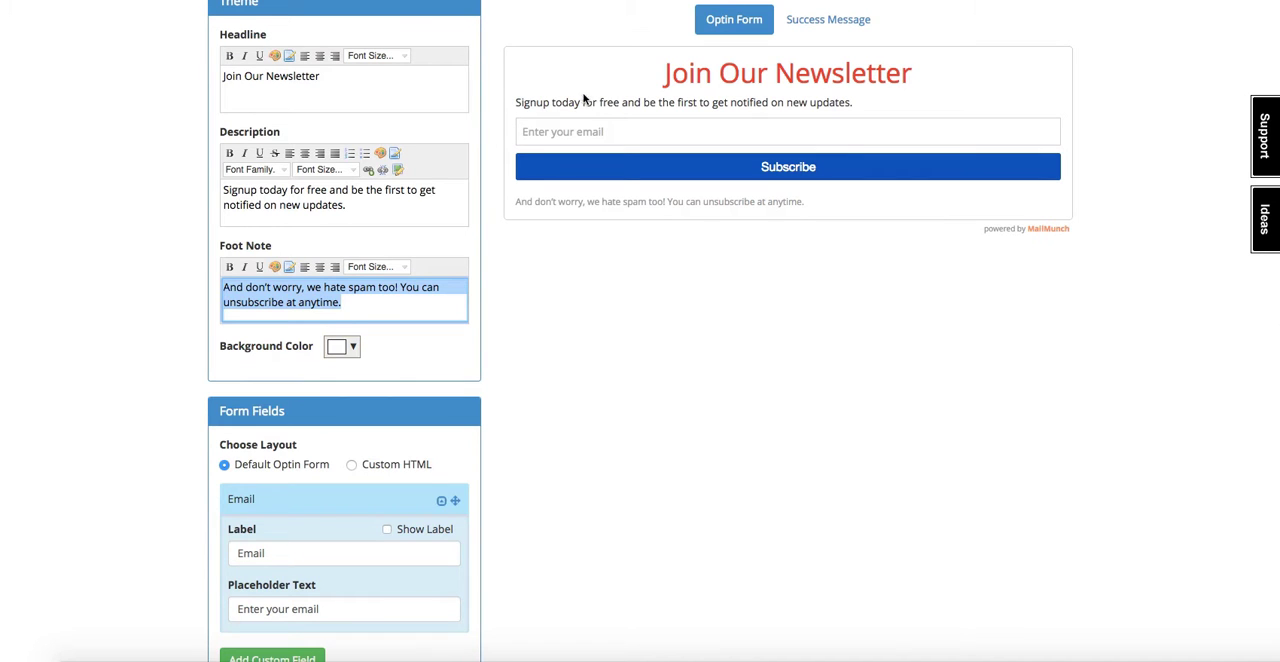
scroll(1275, 353, down, 6)
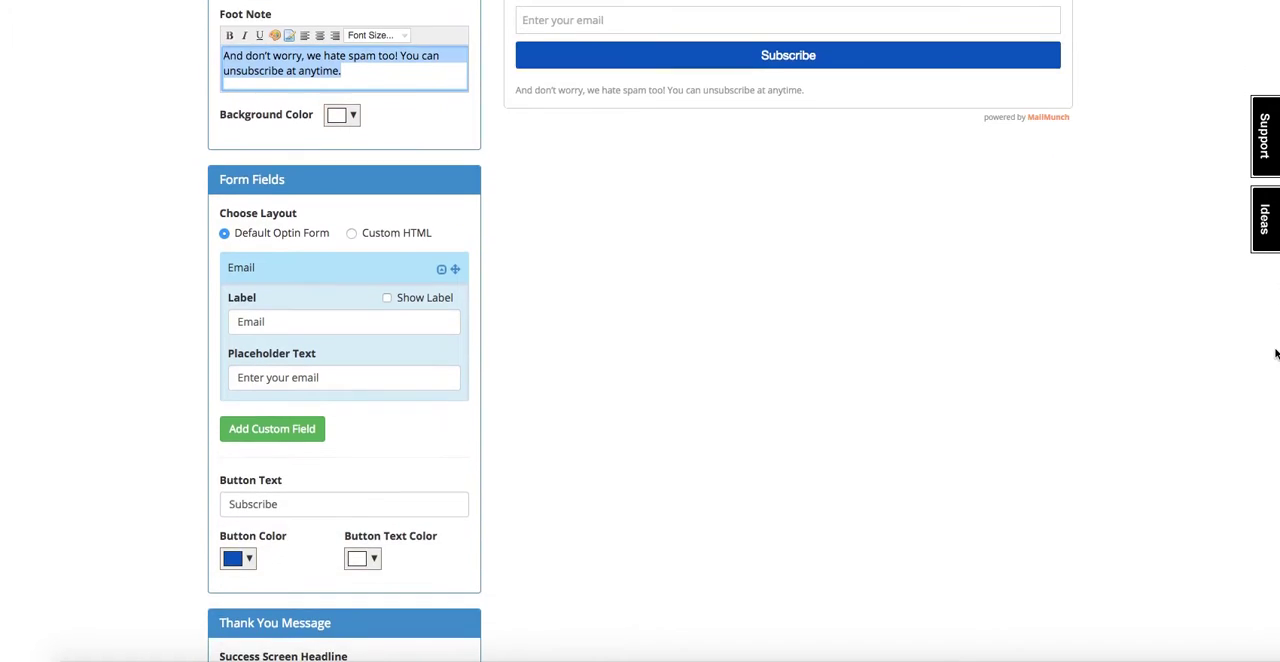
scroll(1275, 353, down, 1)
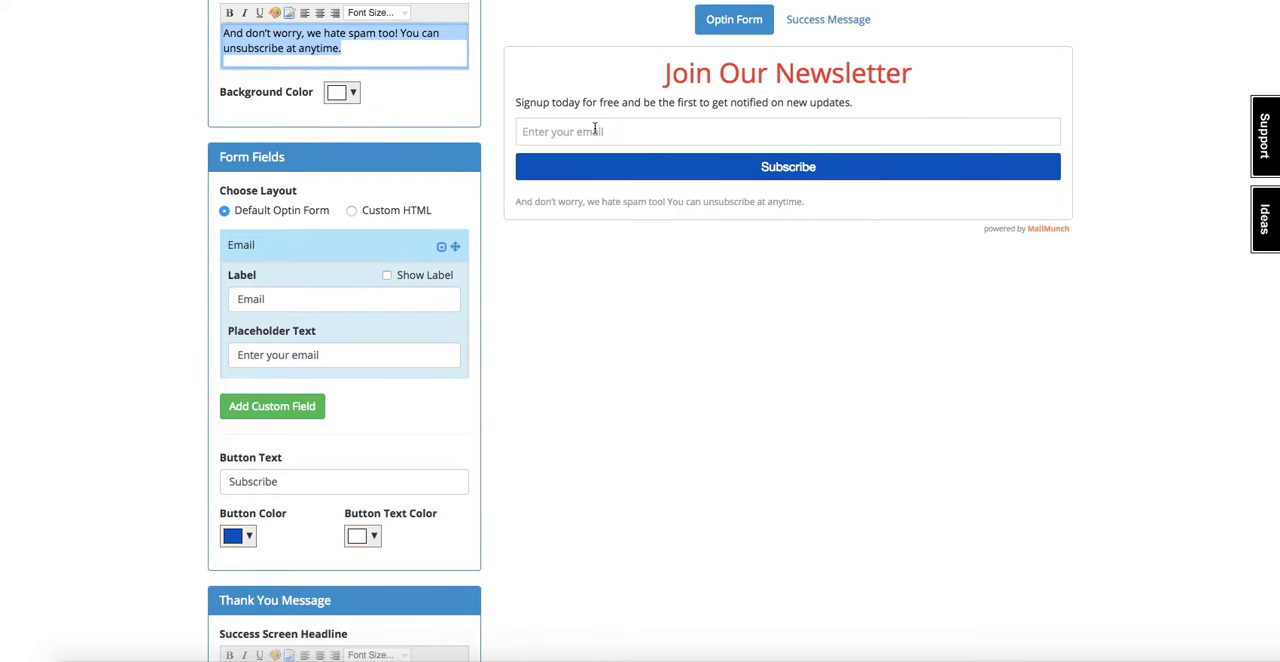
click(515, 134)
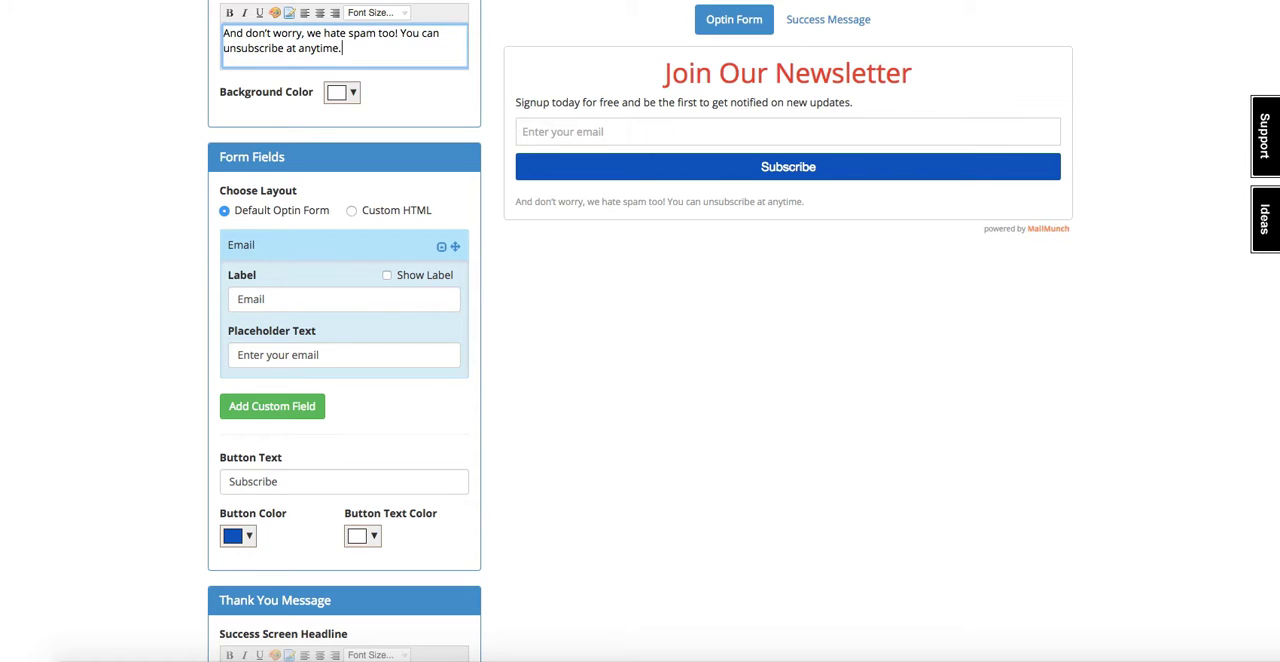
scroll(1265, 440, down, 3)
scroll(1260, 460, down, 1)
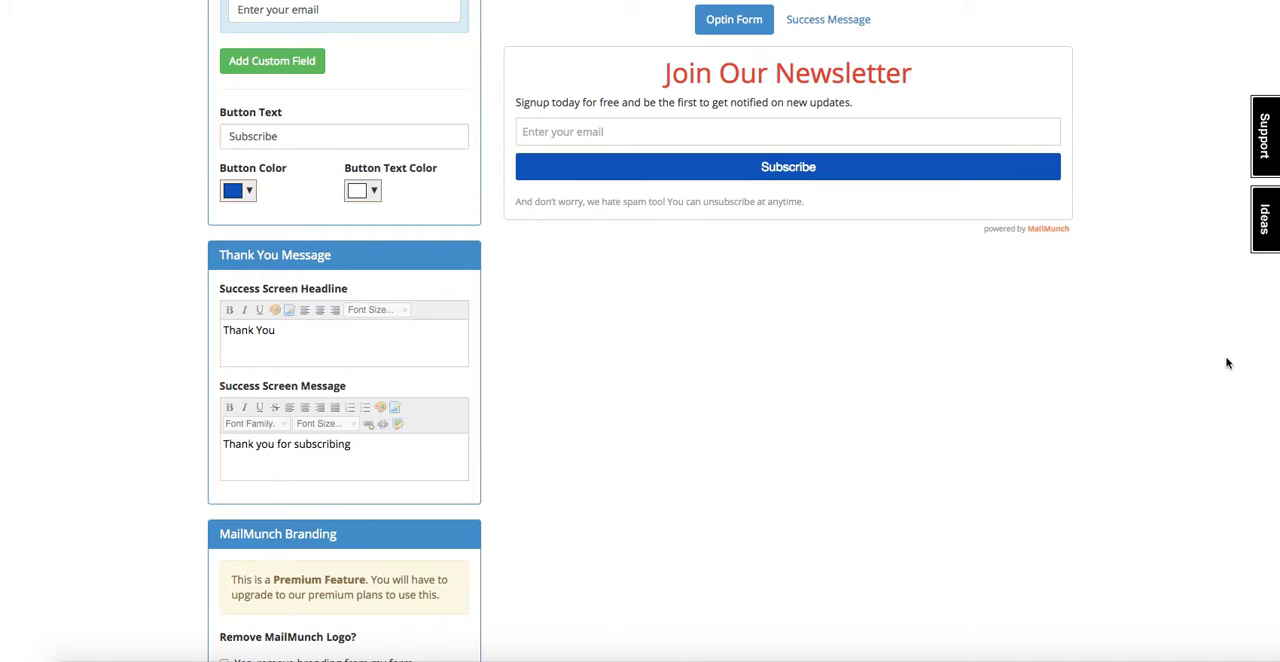
scroll(1240, 420, down, 3)
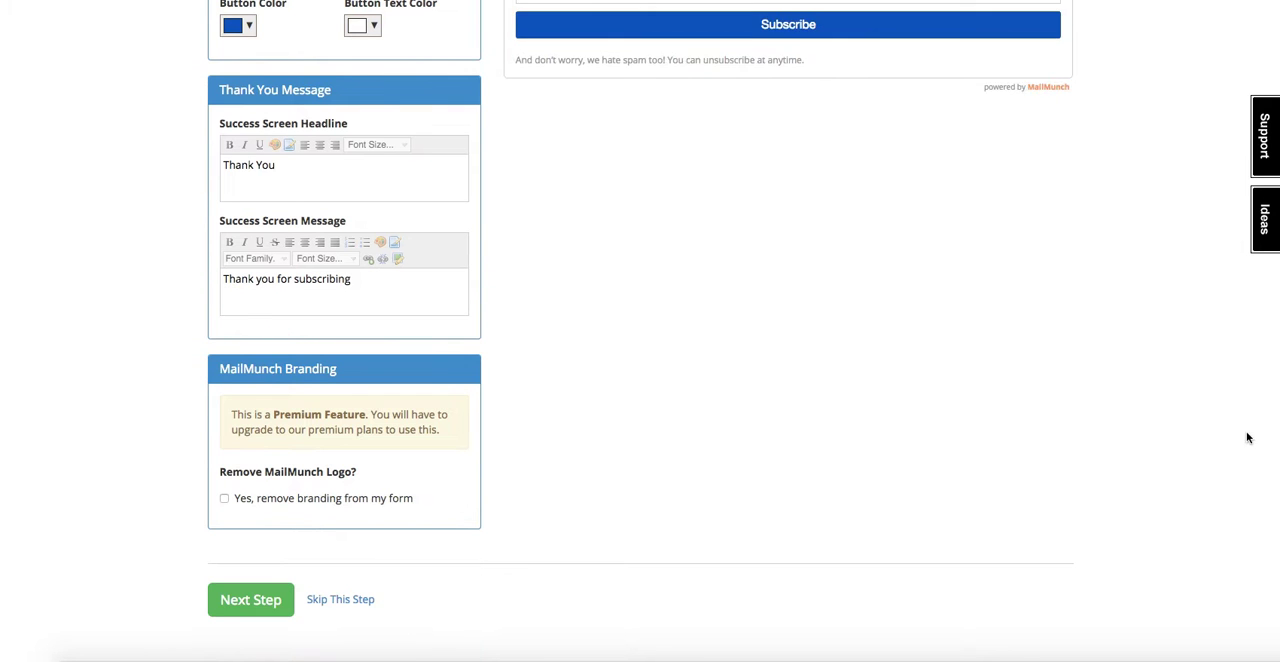
Accept the default form design and advance to the Configure stage with its form placement settings.
click(224, 499)
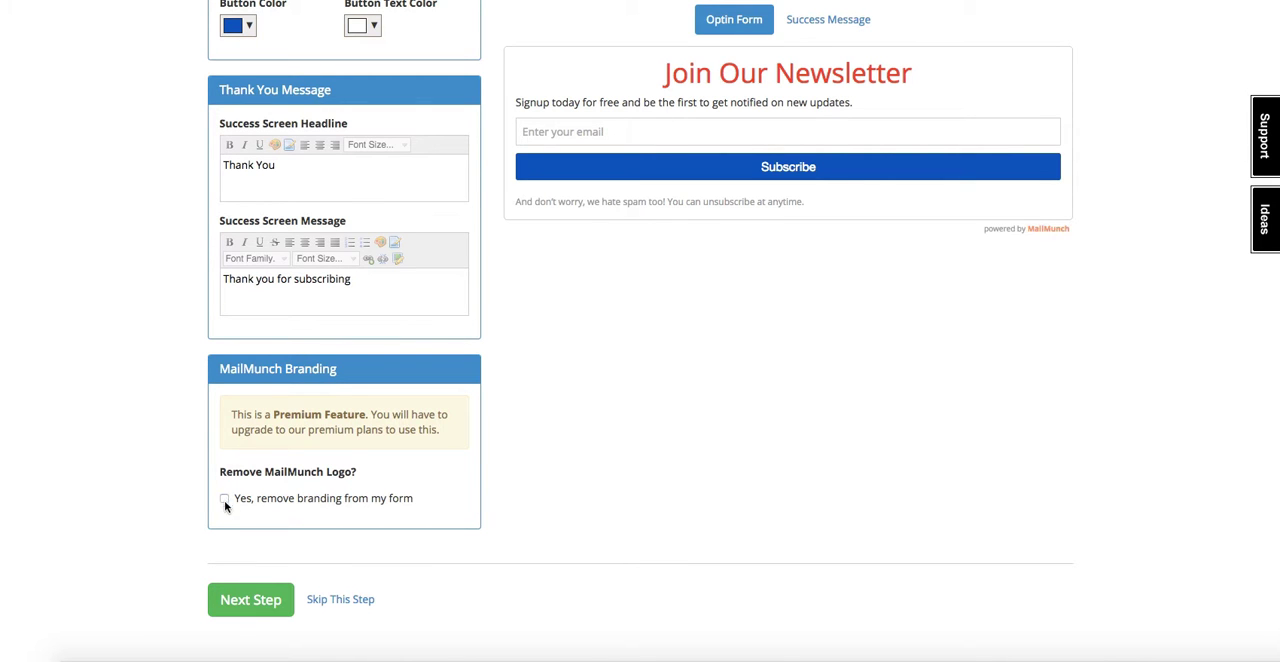
click(262, 604)
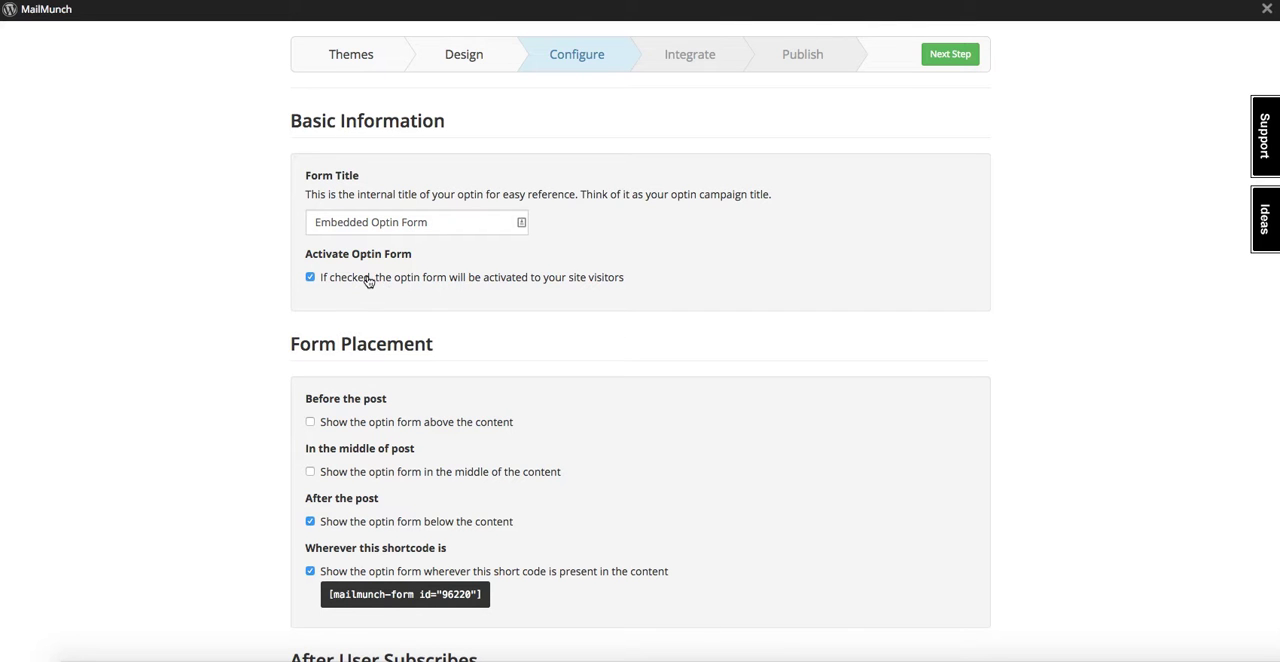
scroll(1005, 173, down, 3)
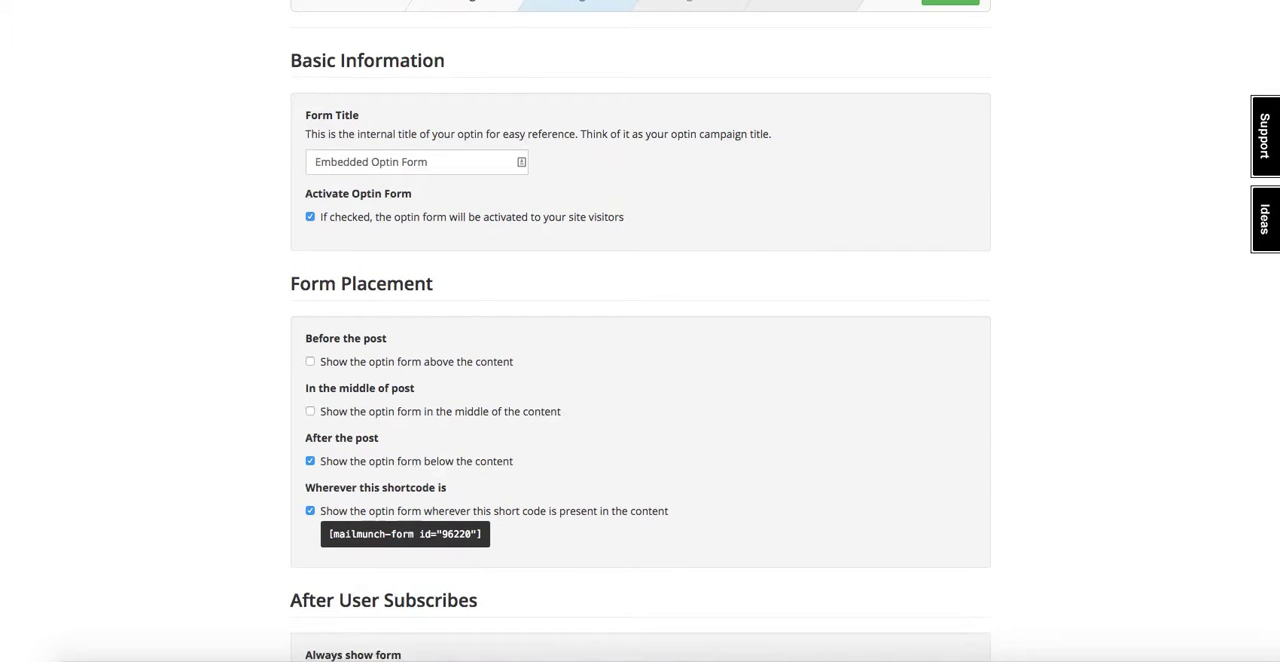
Turn off showing the opt-in form below the content, leaving only the shortcode placement enabled.
scroll(997, 177, down, 2)
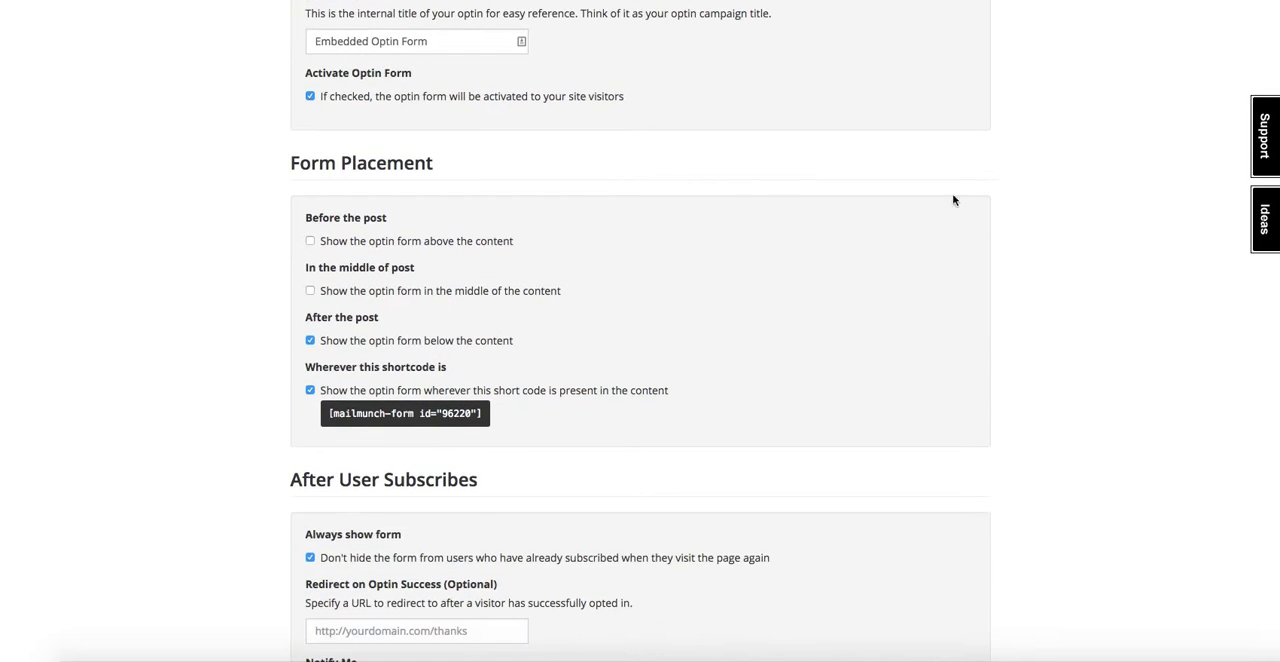
scroll(449, 325, down, 1)
scroll(419, 247, down, 1)
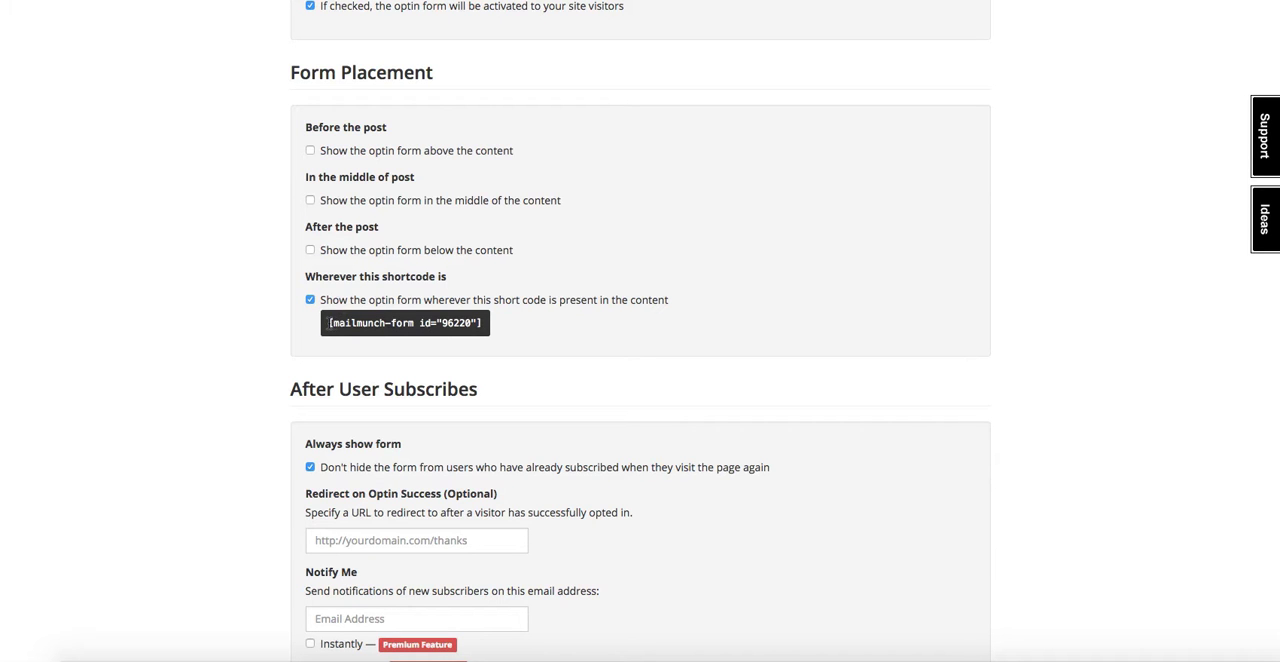
Copy the form's shortcode [mailmunch-form id="96220"] into a blank text document and minimize that document.
drag(329, 322, 506, 318)
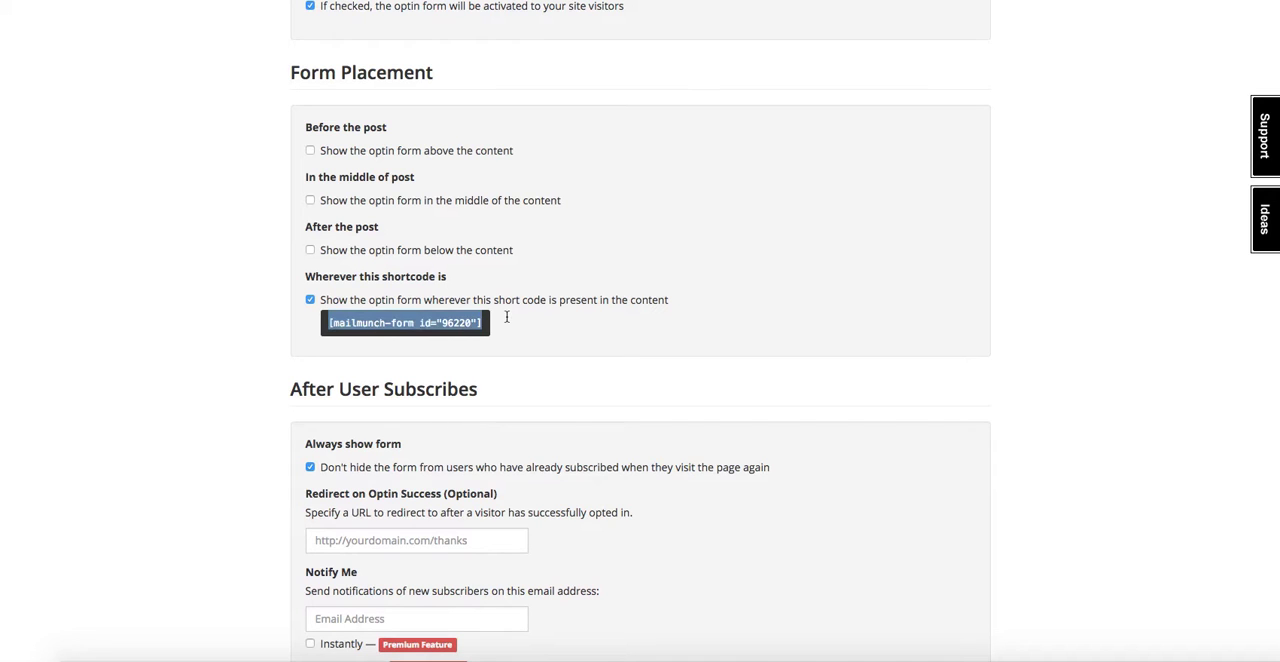
right_click(456, 318)
click(482, 330)
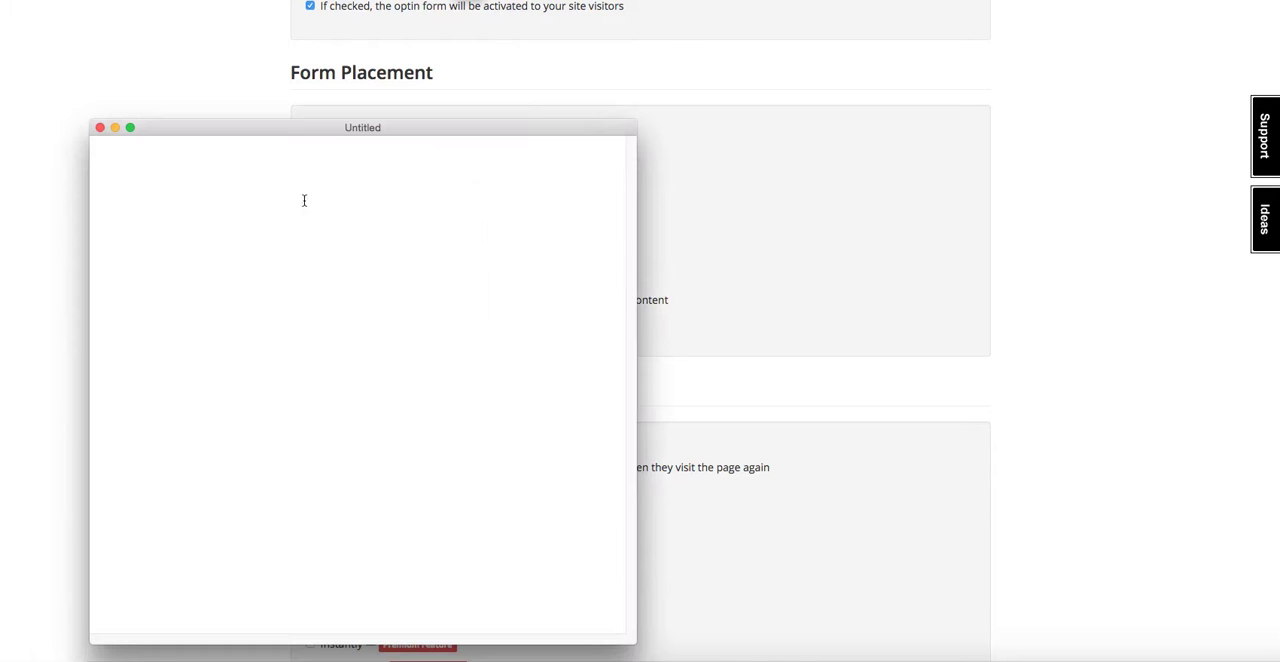
right_click(305, 198)
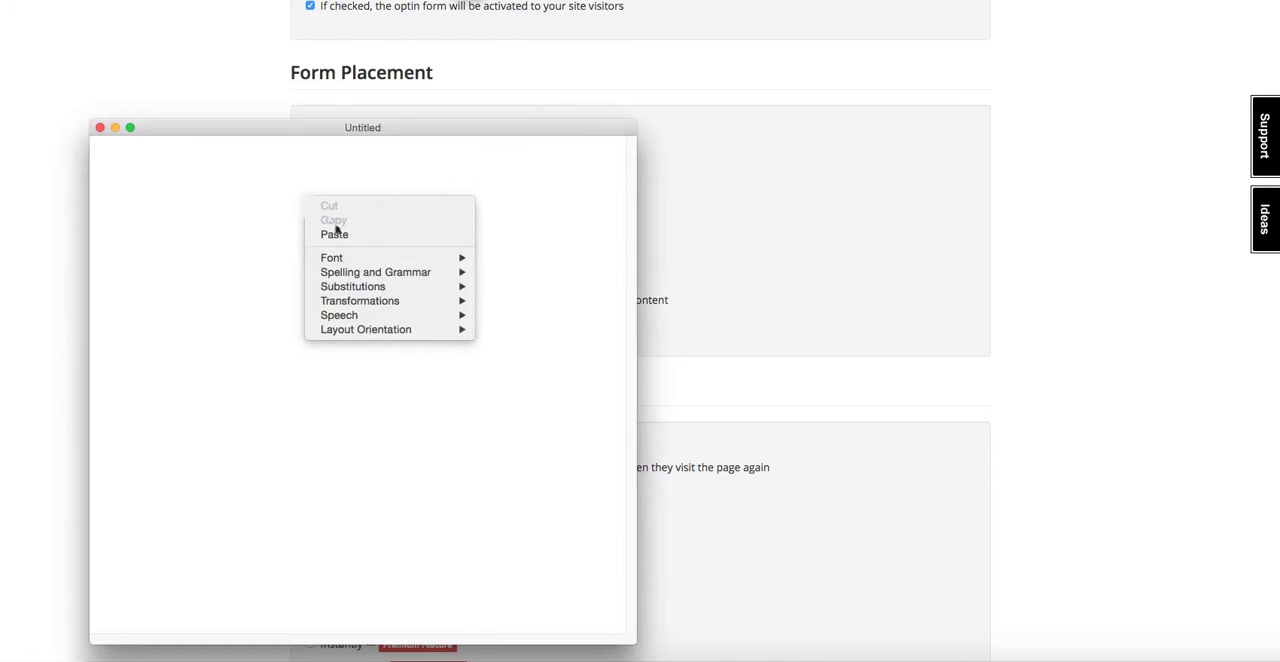
click(336, 234)
click(116, 127)
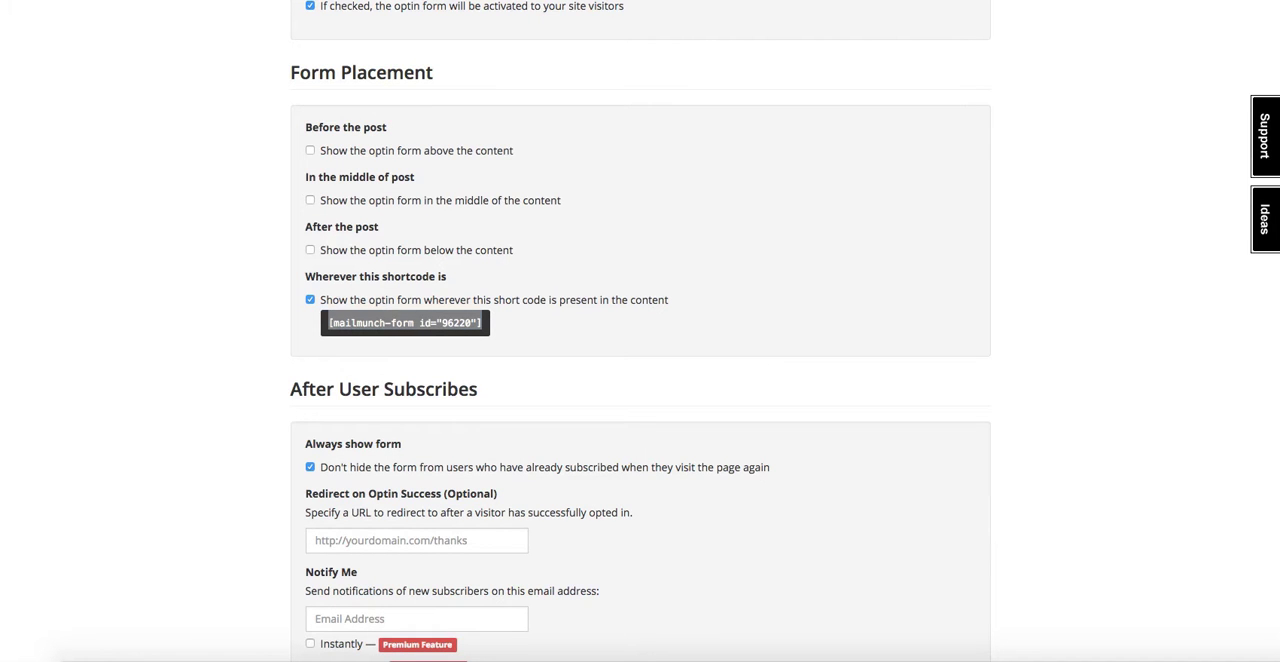
Add a display rule of "Don't show on" for the WordPress Home Page and advance to the Integrate stage.
scroll(1250, 320, down, 5)
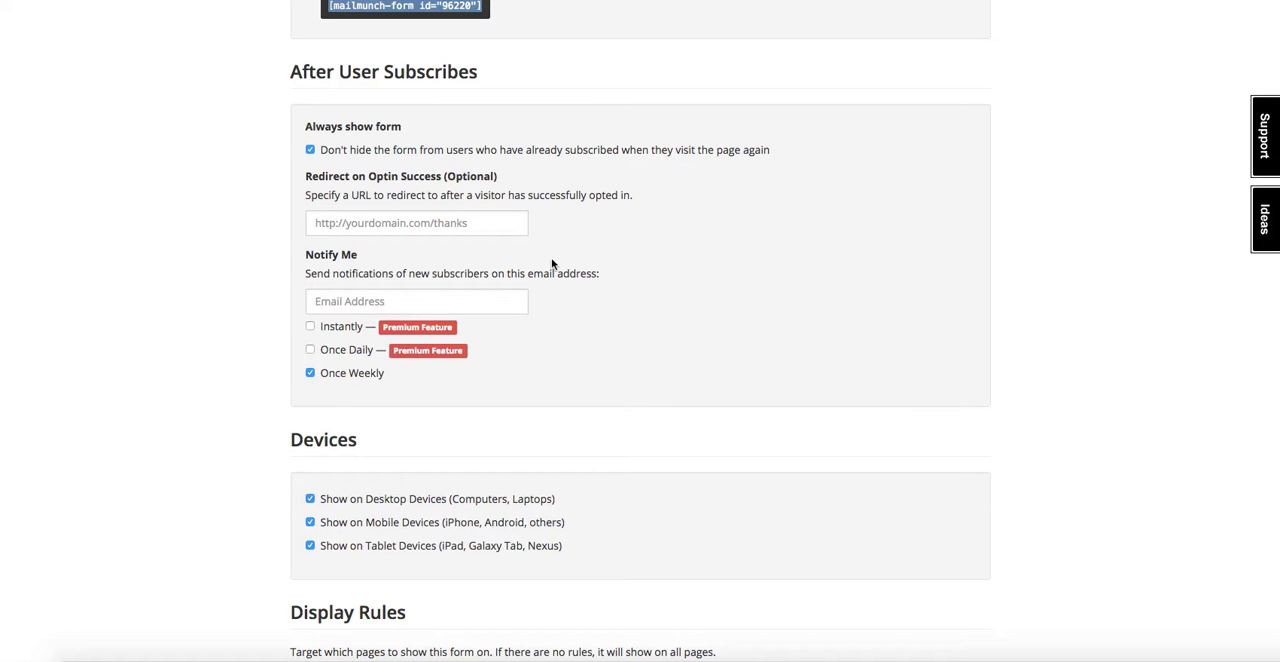
click(578, 367)
scroll(578, 367, down, 3)
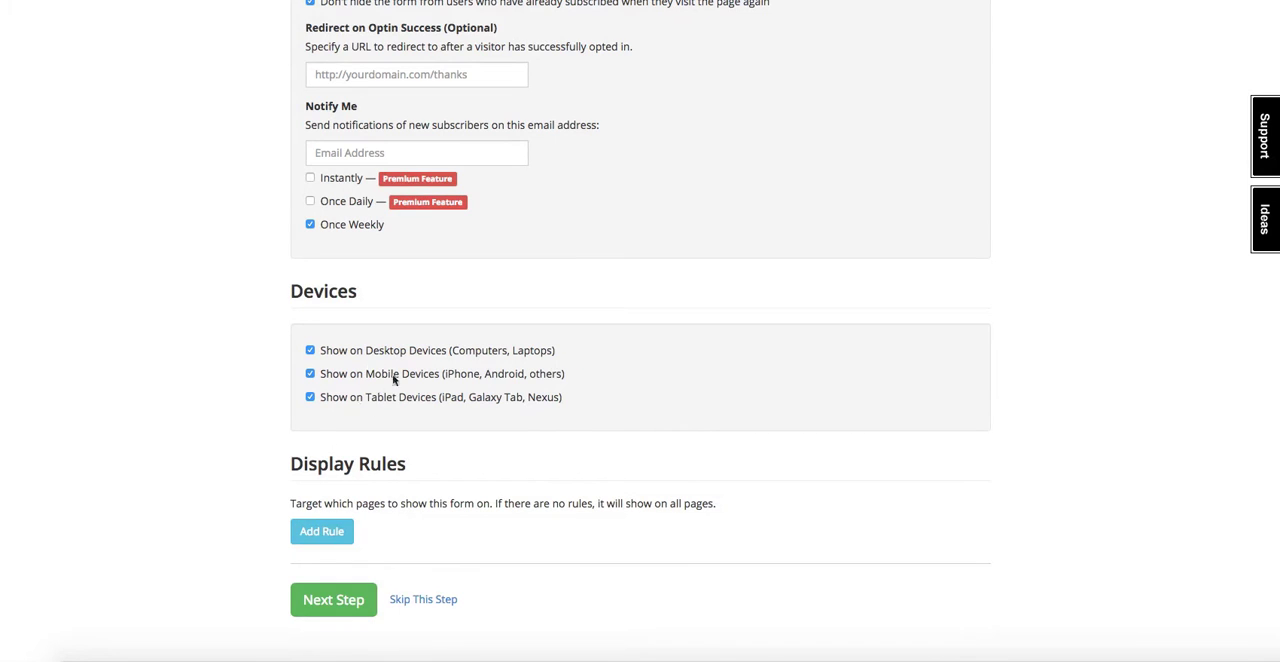
click(322, 531)
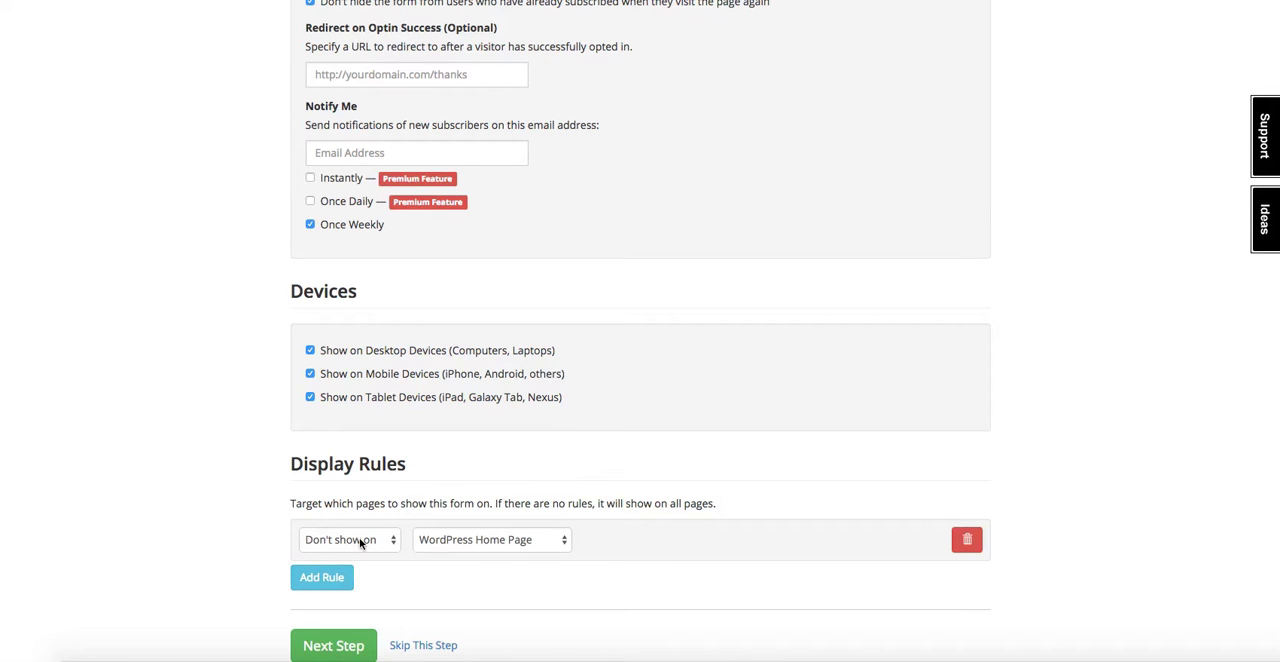
click(363, 542)
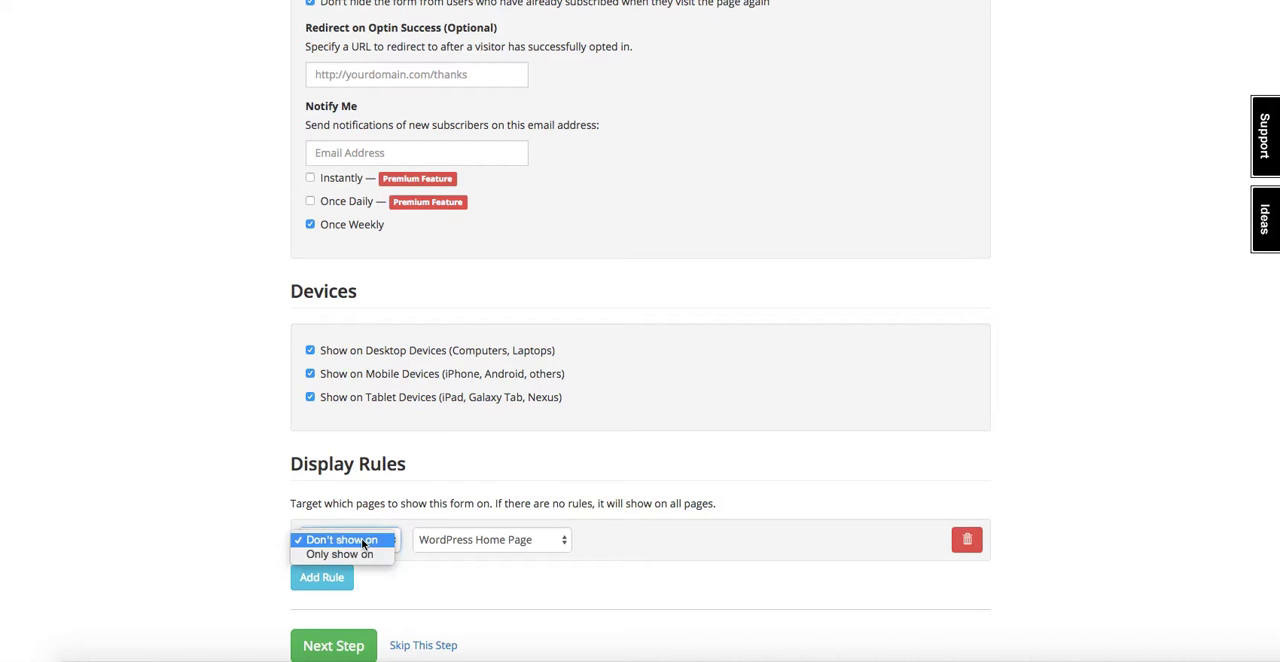
click(424, 547)
click(424, 545)
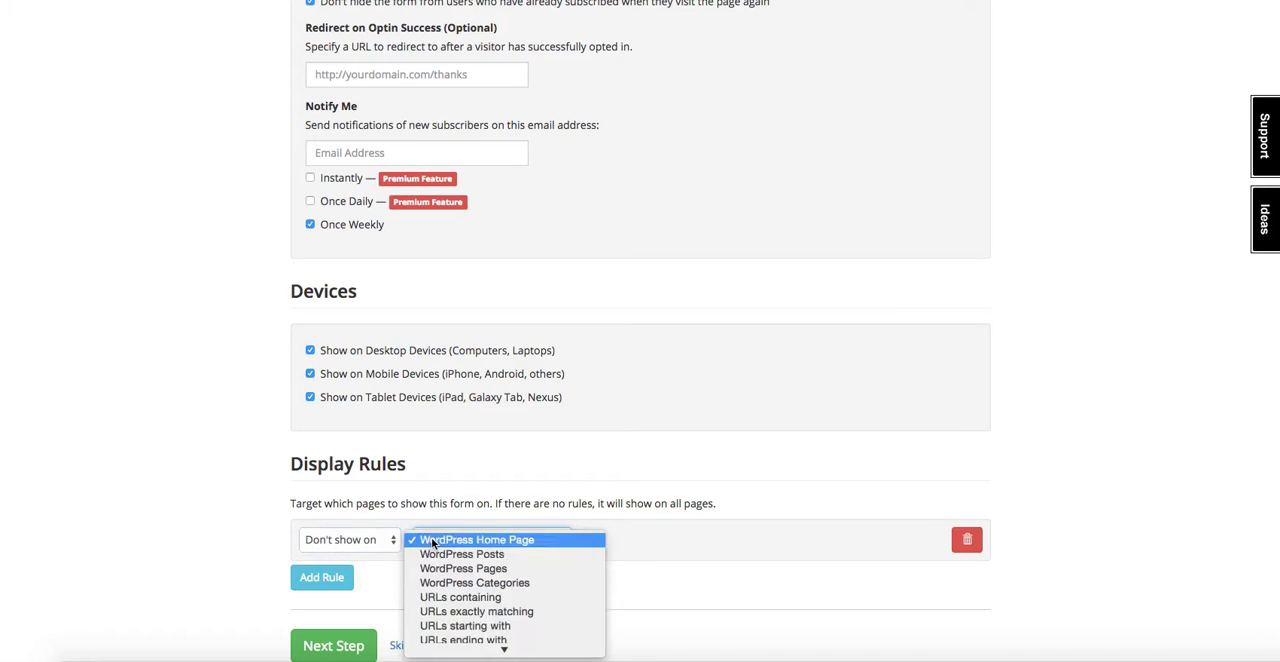
click(245, 553)
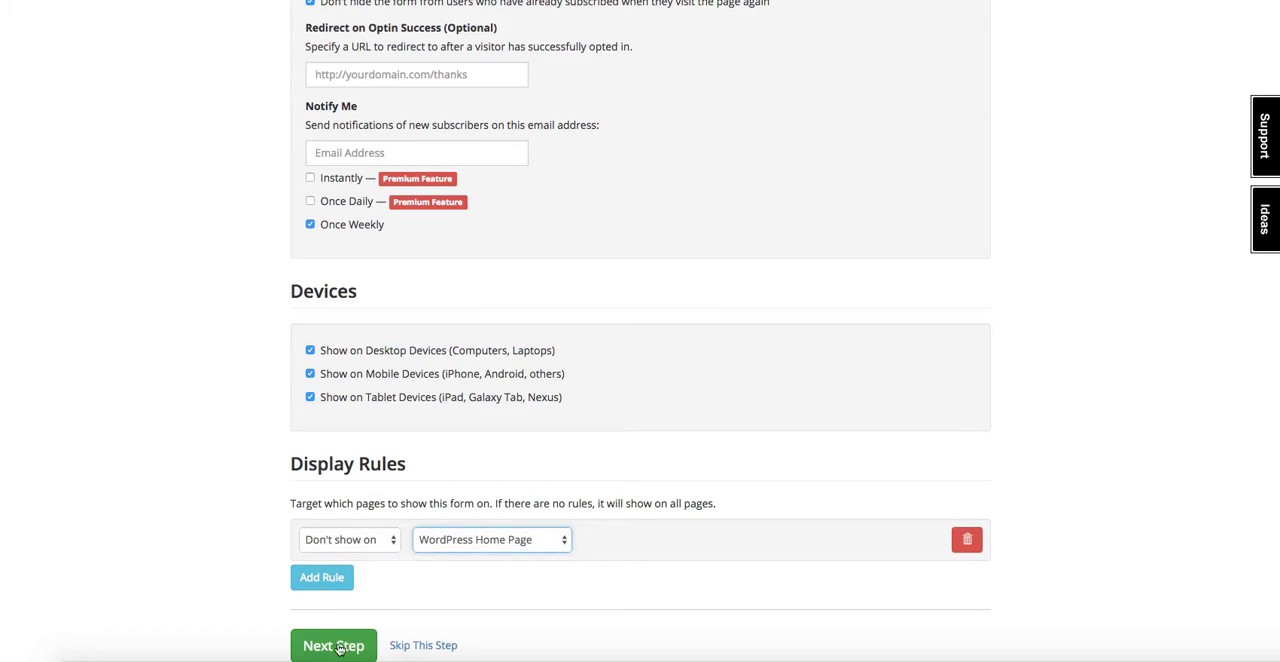
click(331, 646)
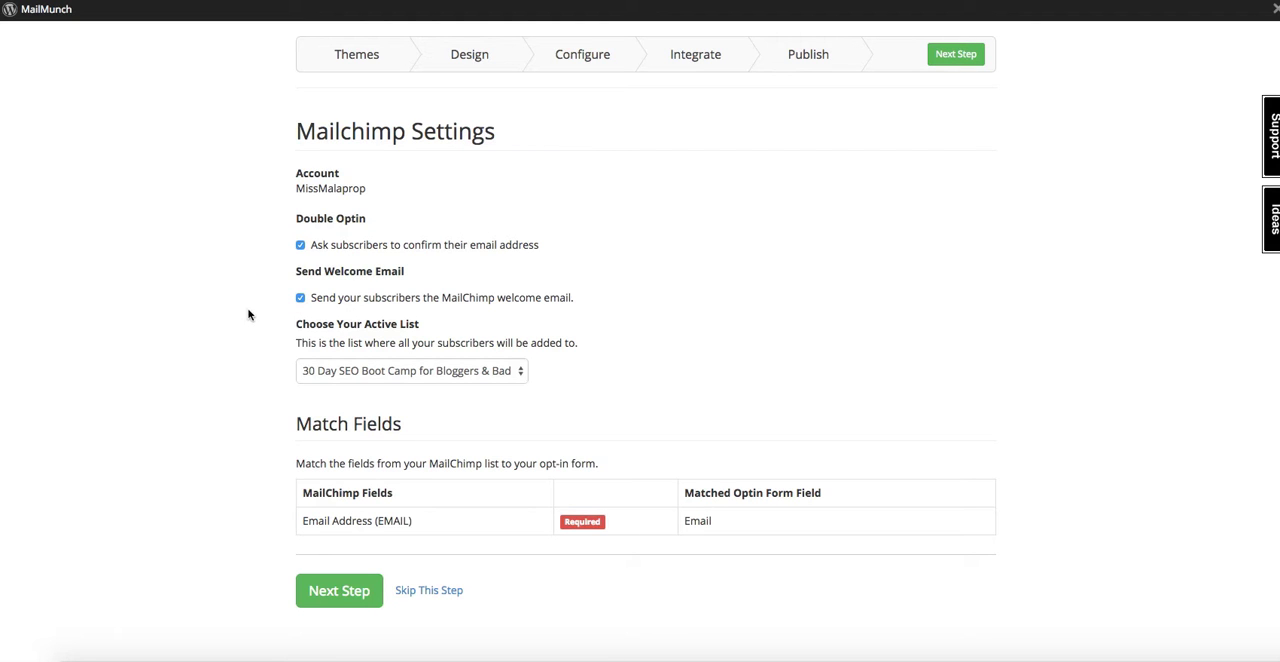
Keep "30 Day SEO Boot Camp for Bloggers & Badass Creatives" as the active MailChimp list and advance to the Publish stage.
click(436, 372)
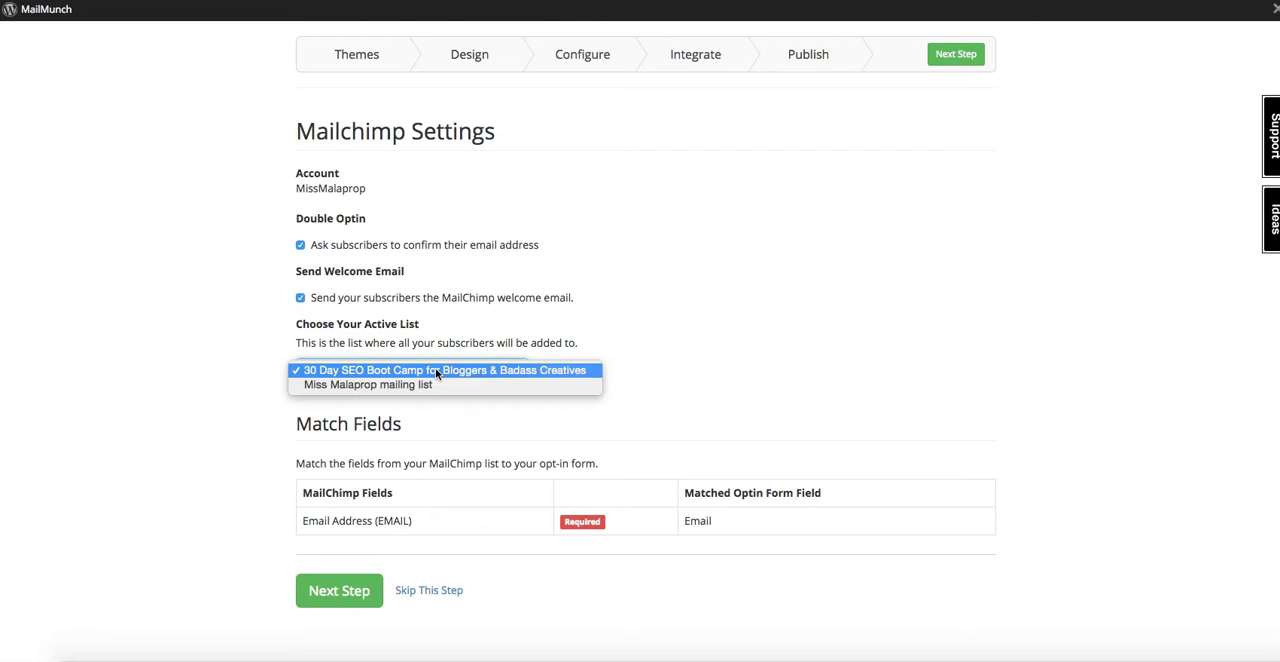
click(435, 370)
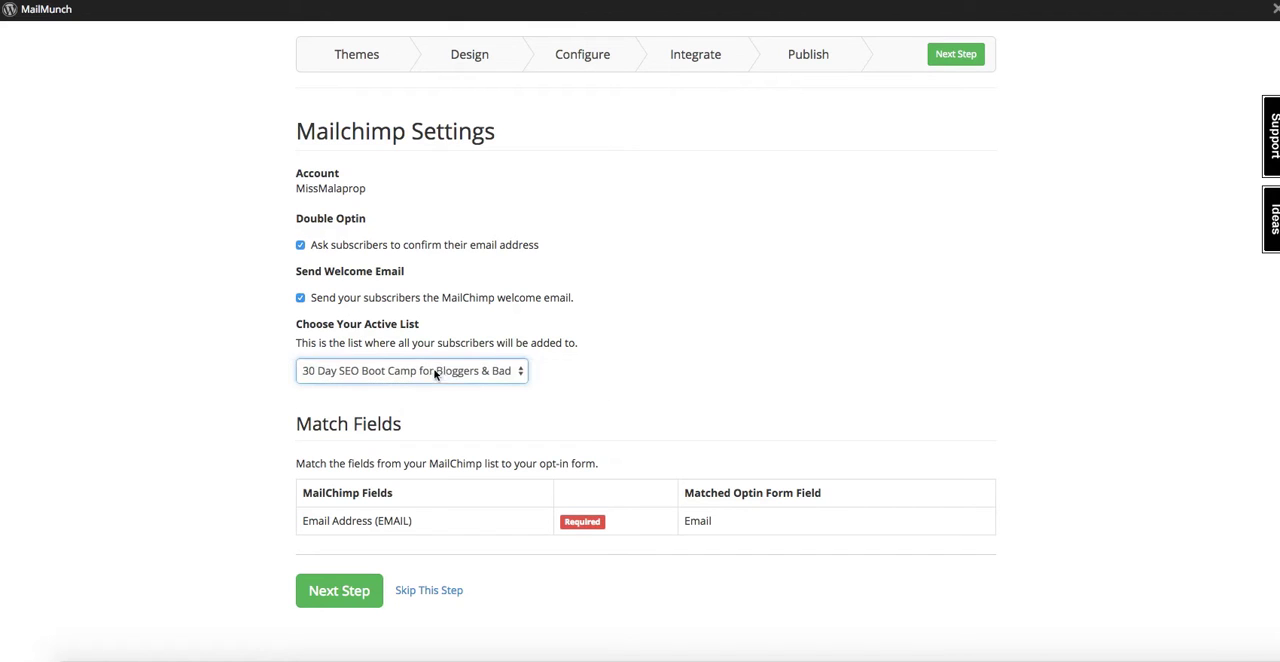
click(259, 445)
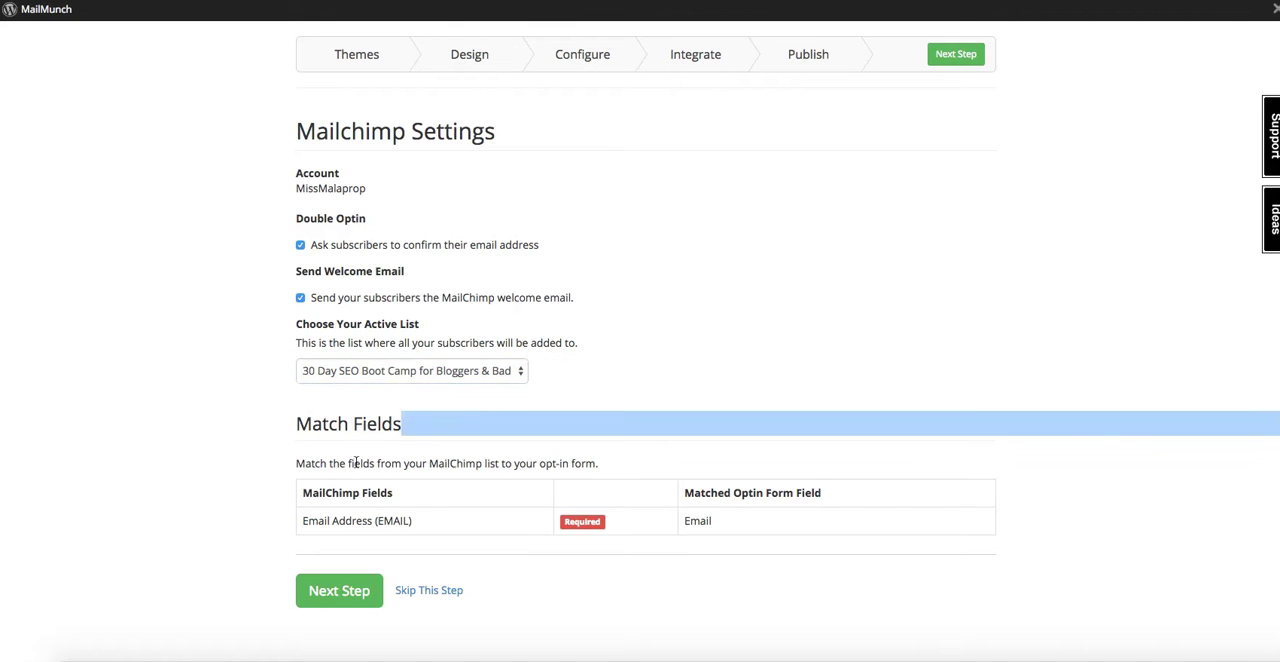
click(388, 456)
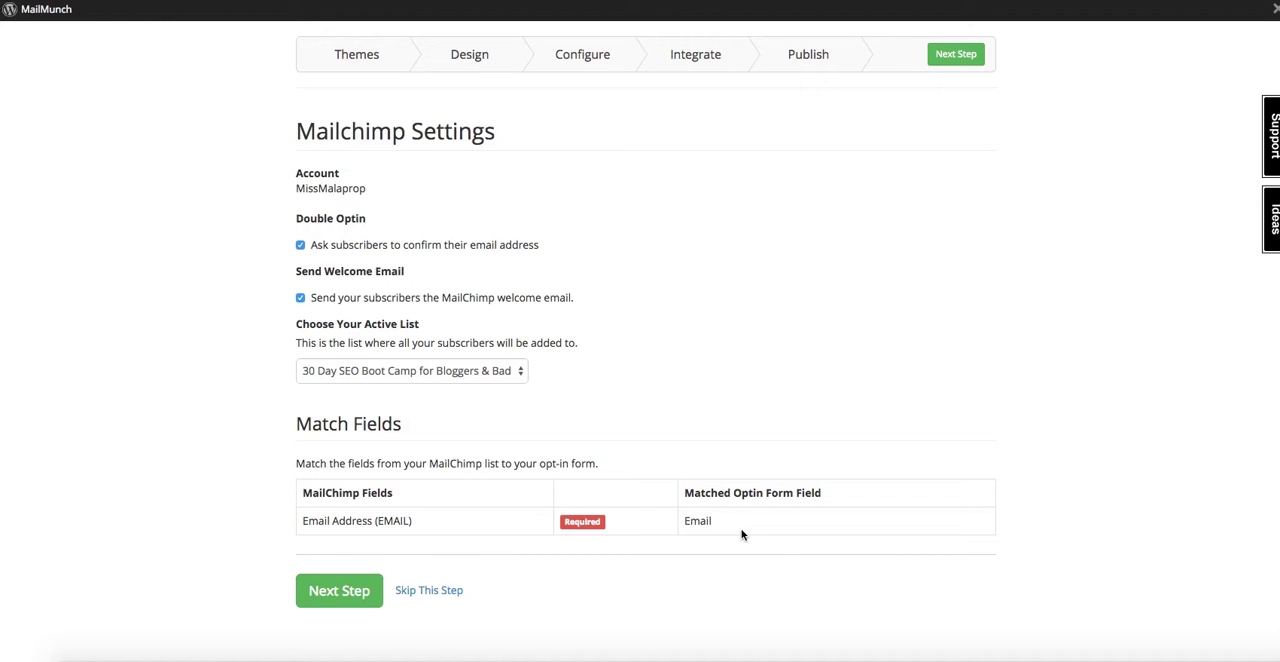
click(339, 591)
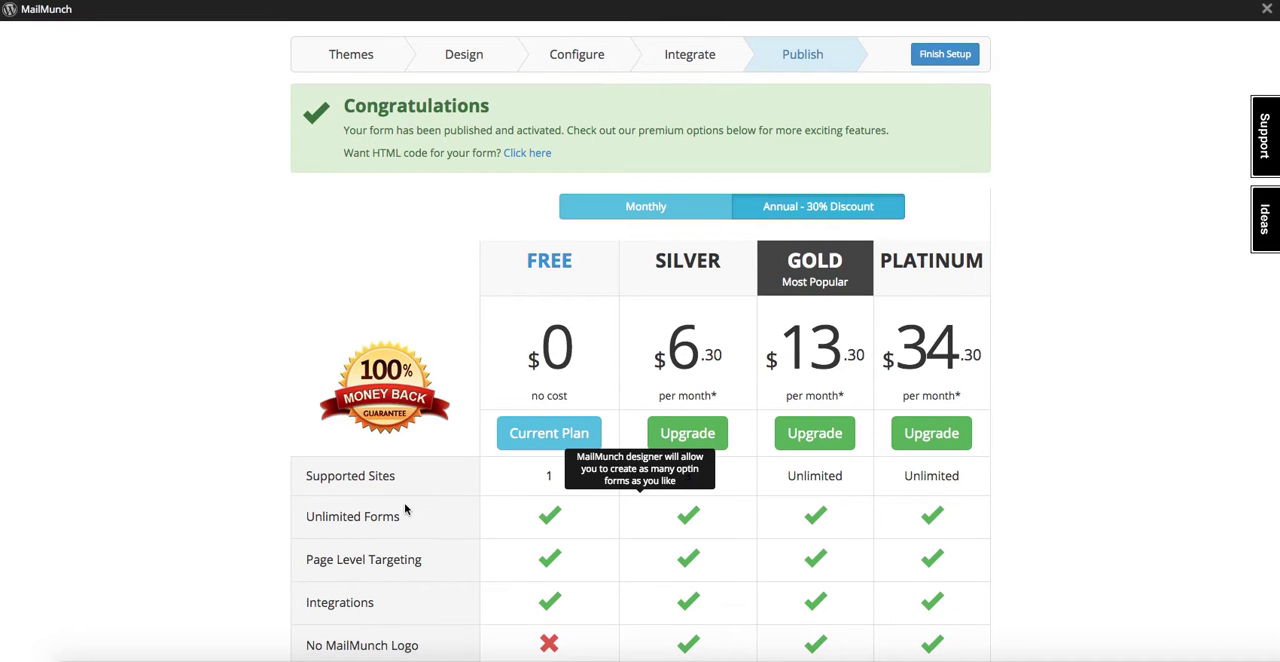
Reveal the form's HTML embed code and copy it into the text document, below the shortcode after a blank line.
click(520, 154)
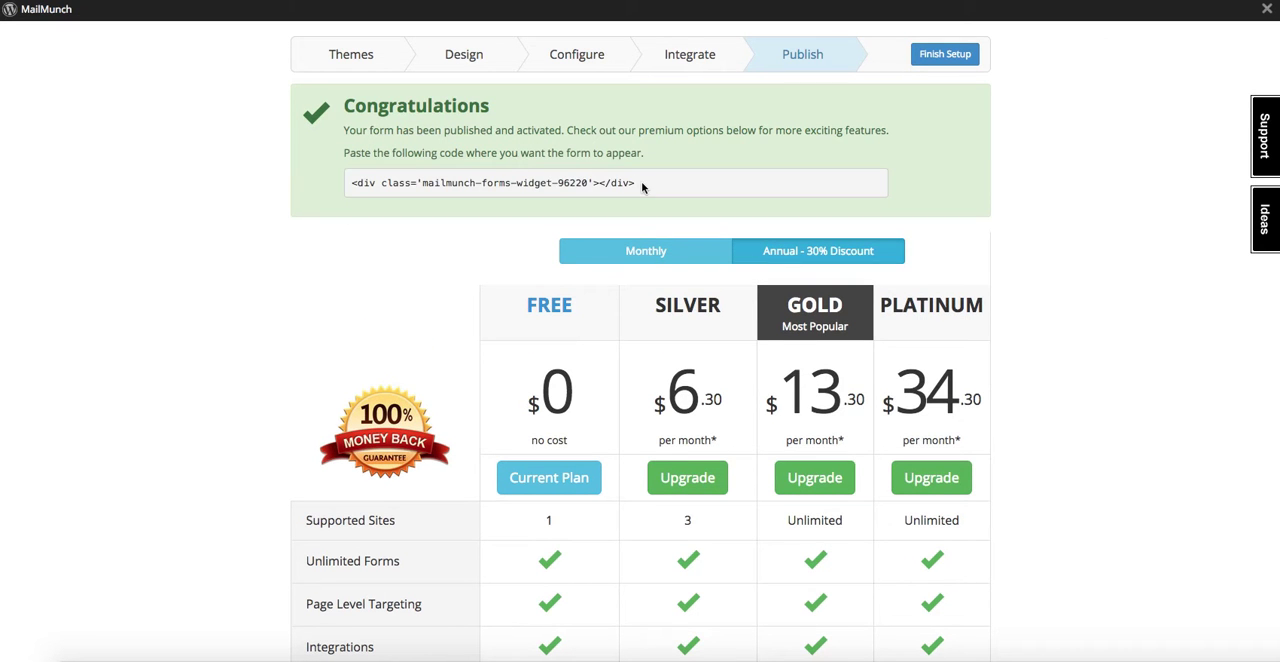
drag(640, 184, 348, 175)
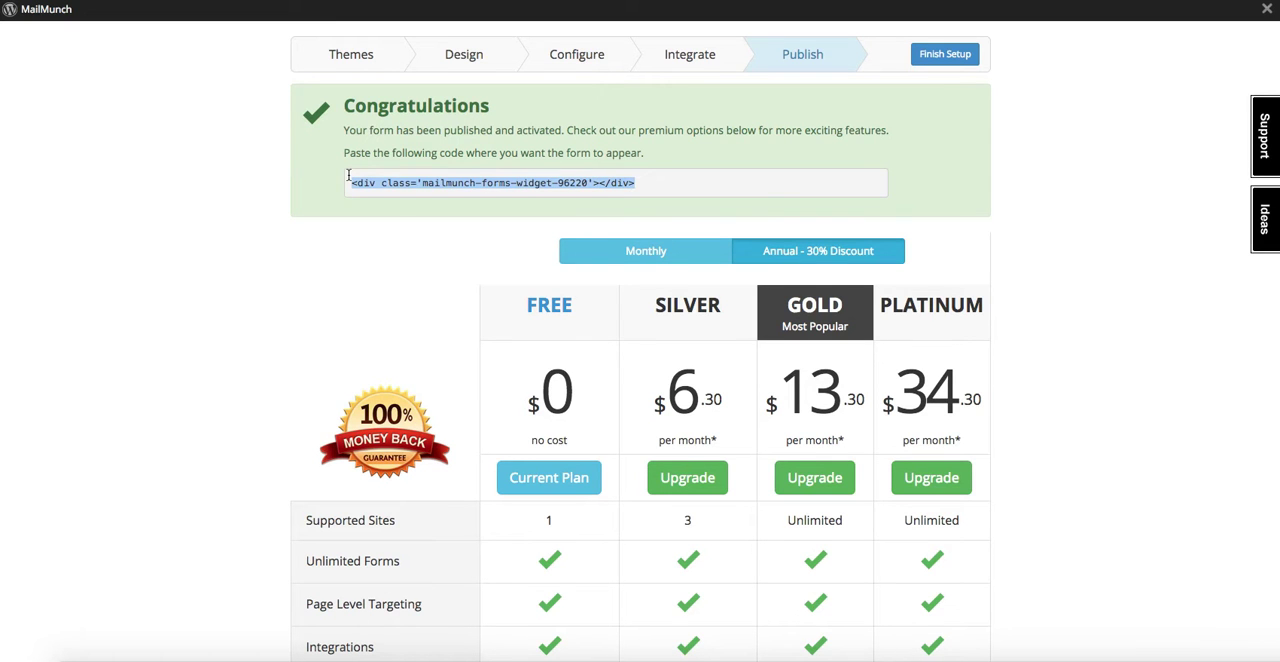
right_click(370, 182)
click(392, 189)
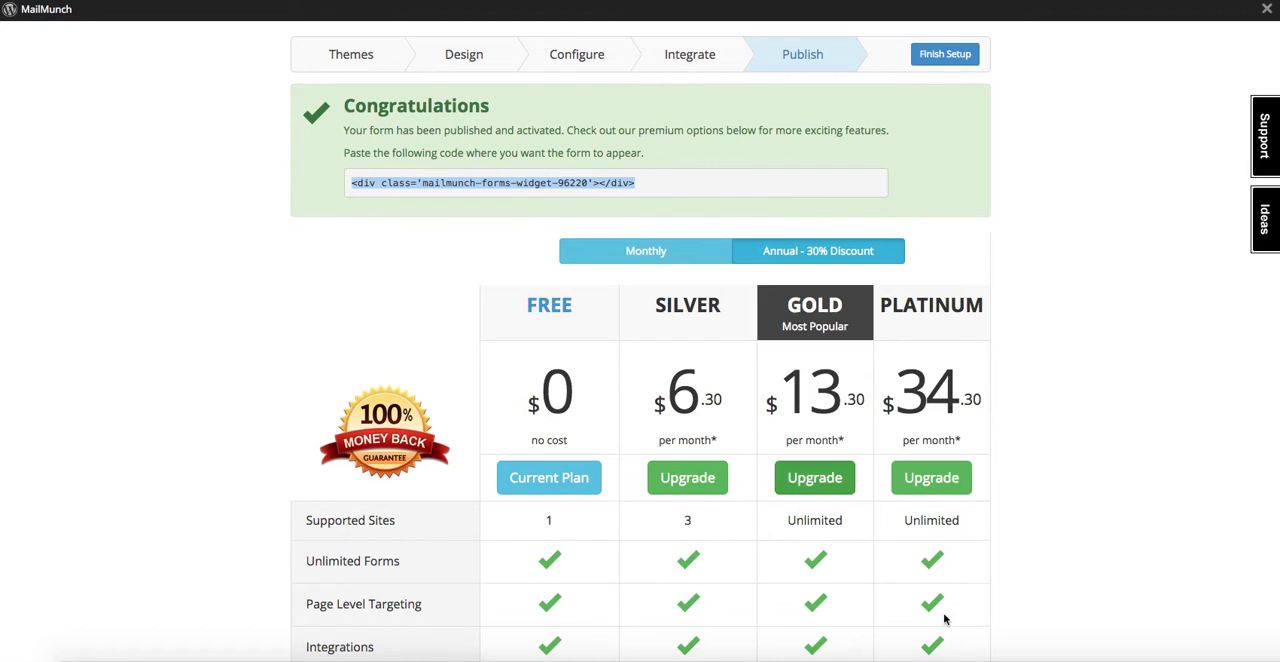
click(1234, 659)
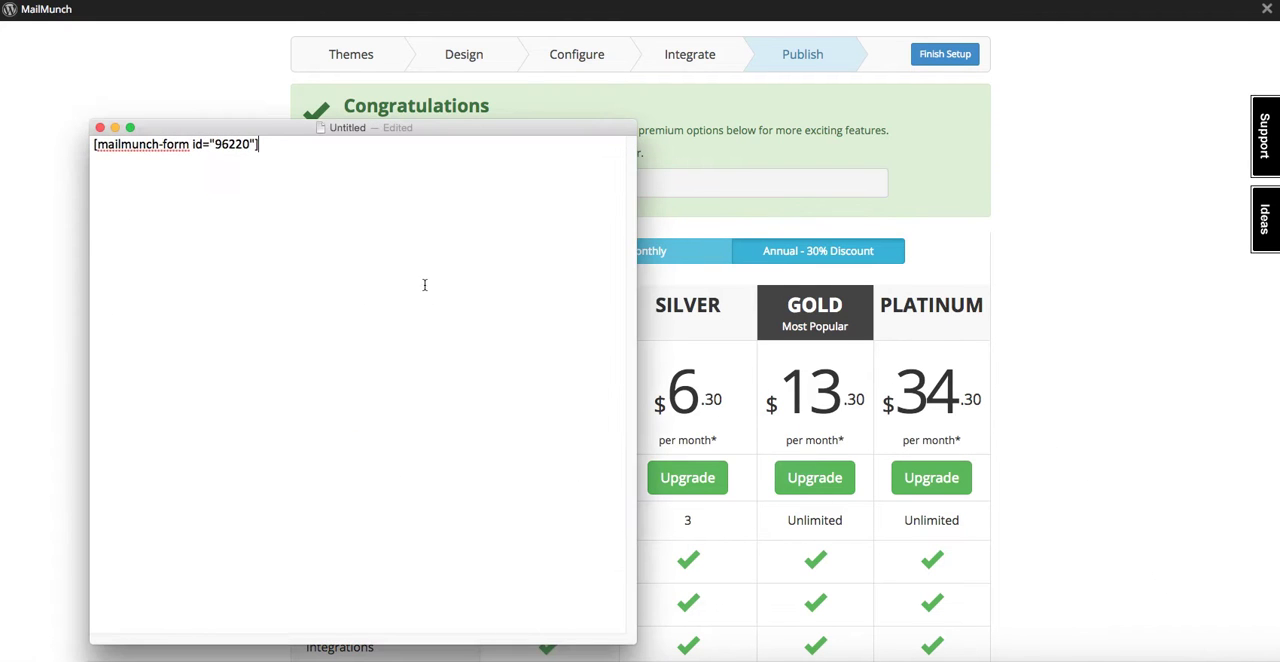
key(Return)
key(Return)
key(super+v)
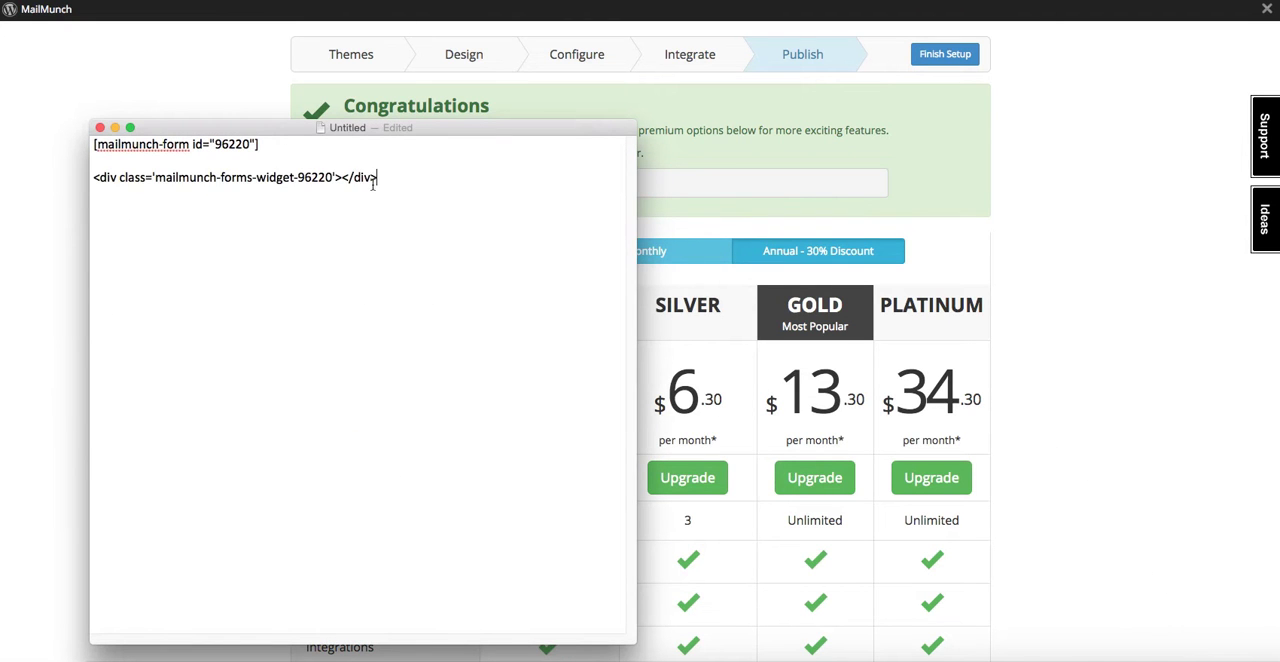
click(115, 128)
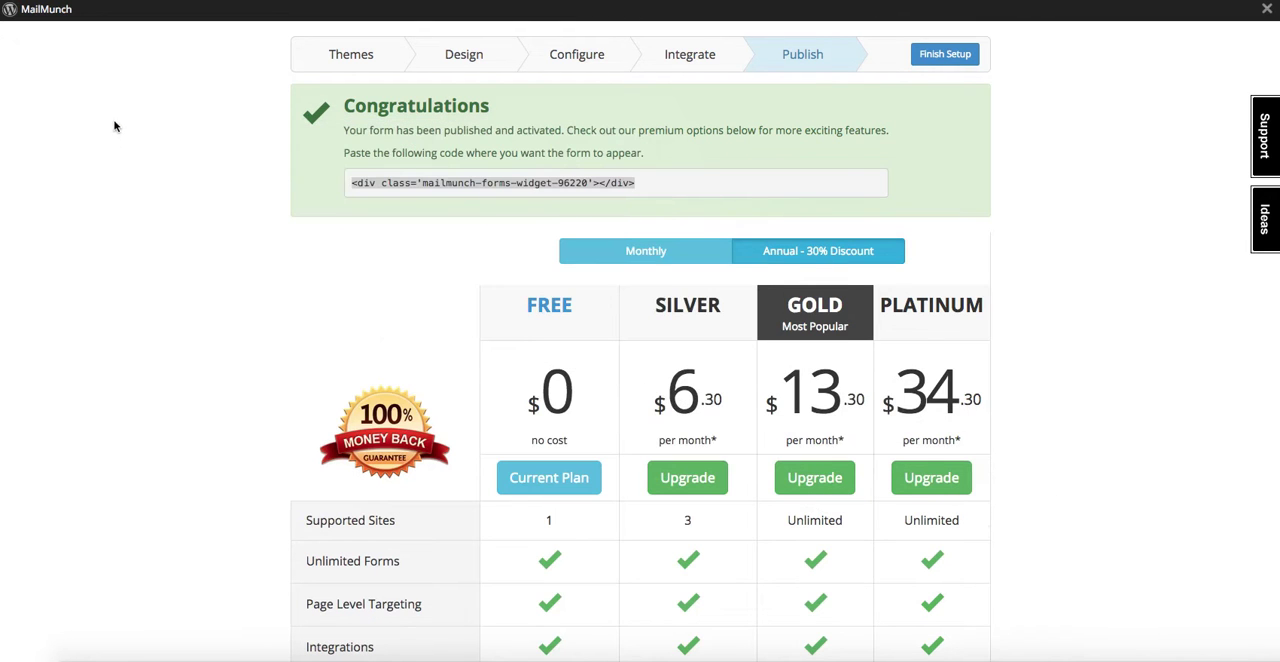
Finish the form setup and open the MailMunch account sign-in needed to activate the opt-in form.
click(933, 57)
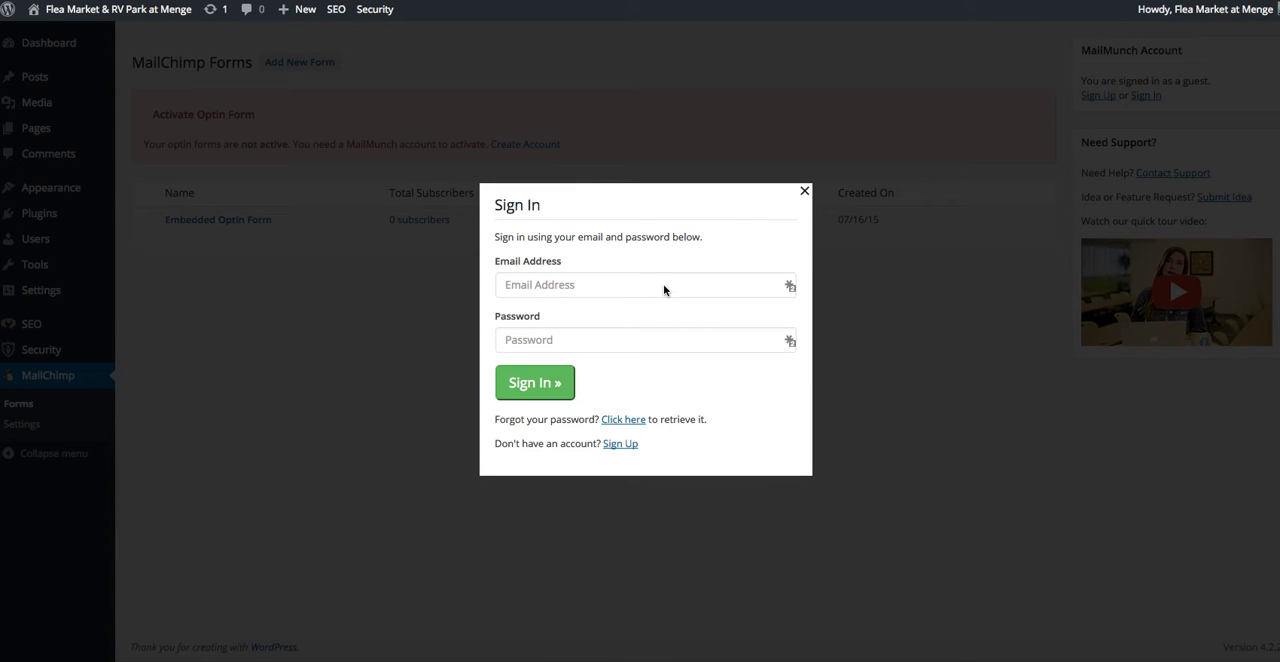
key(super+r)
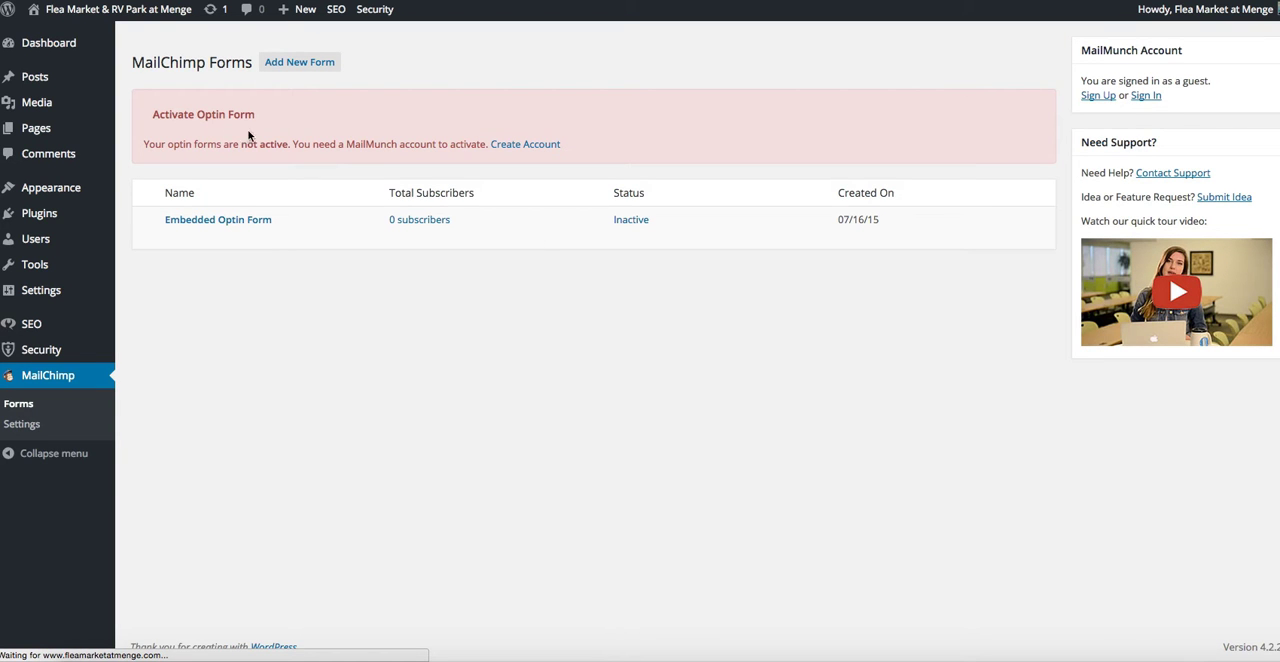
click(546, 145)
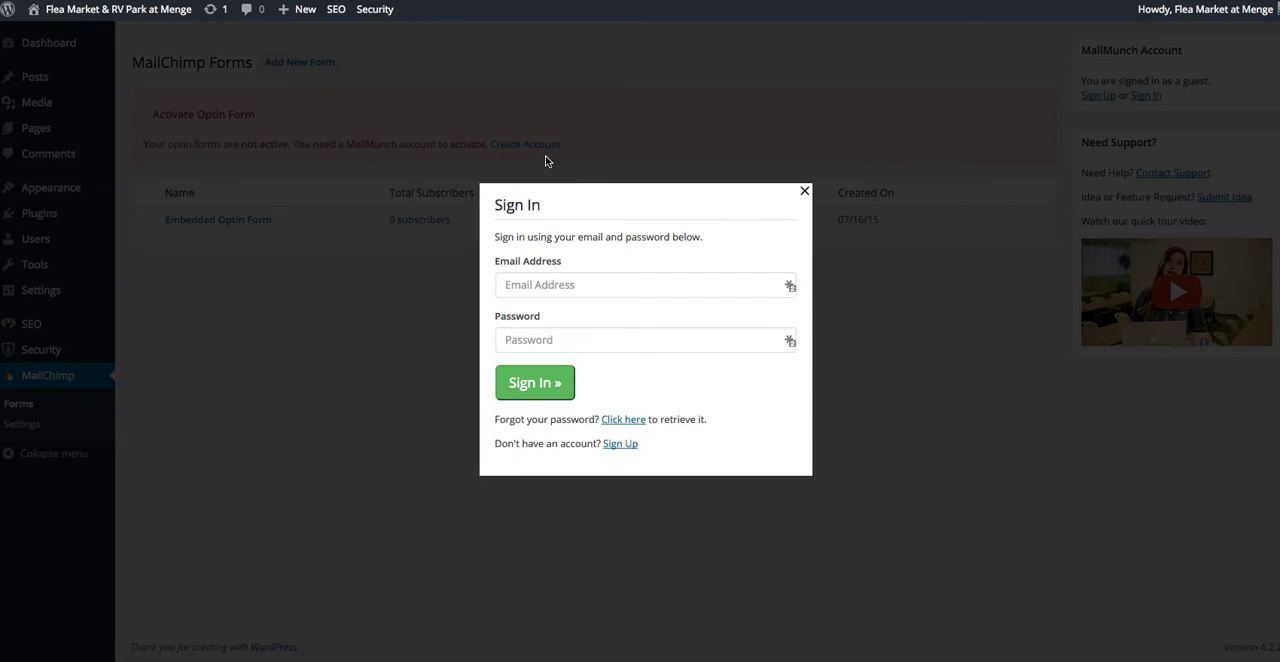
click(550, 285)
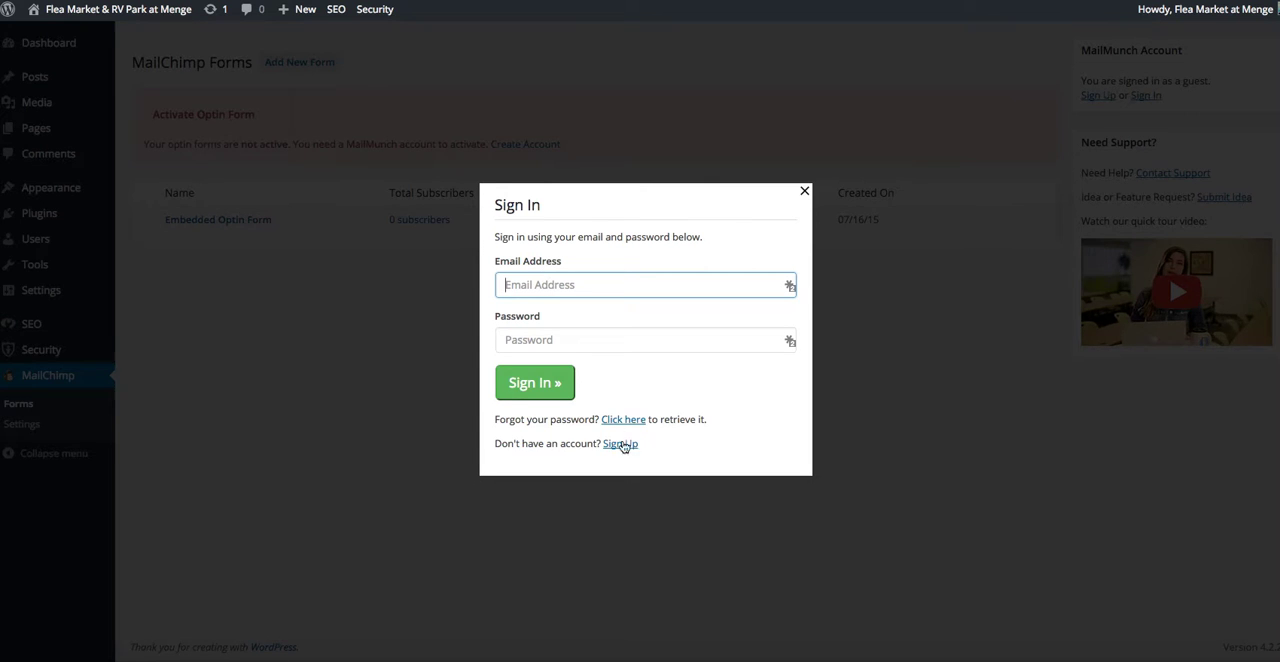
click(248, 372)
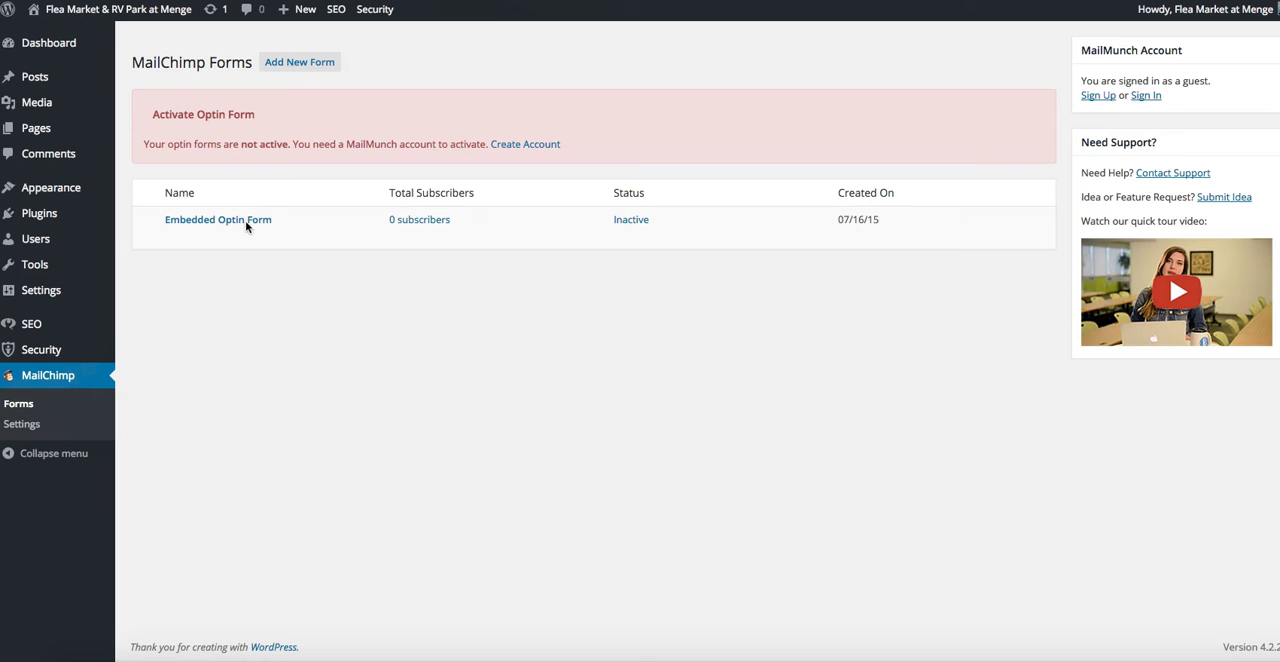
click(515, 144)
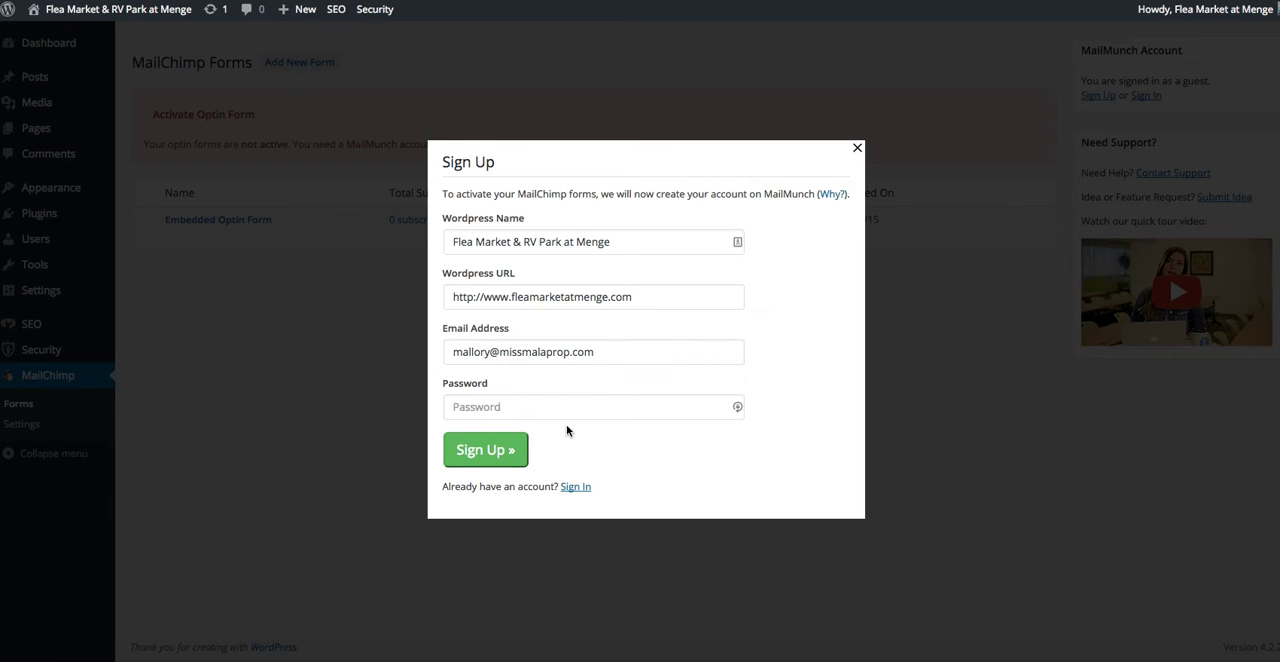
click(576, 487)
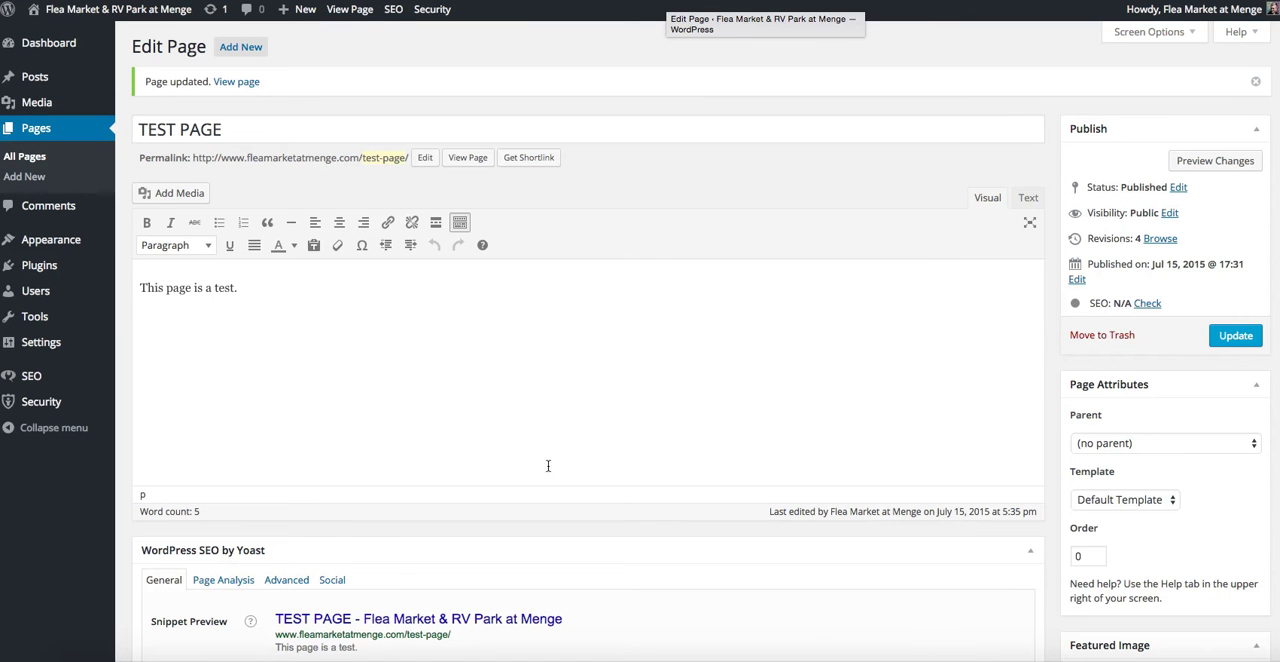
Copy the shortcode [mailmunch-form id="96220"] from the text document onto a new line below "This page is a test." on TEST PAGE.
click(1236, 660)
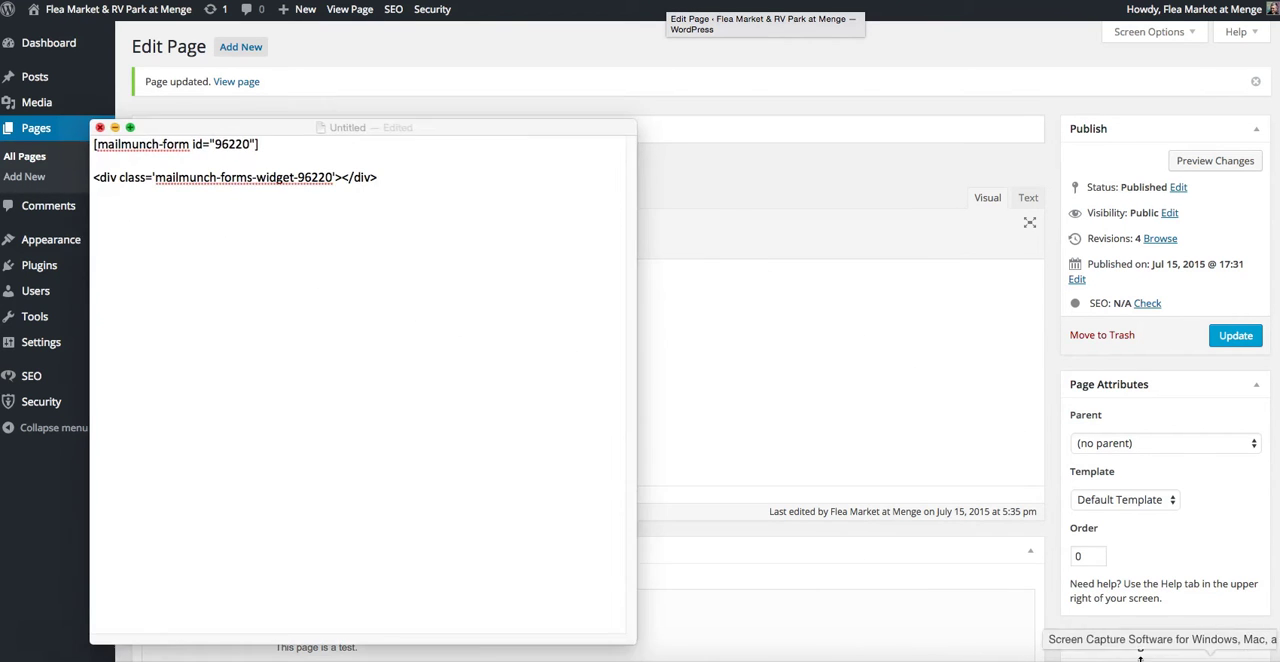
drag(270, 150, 82, 129)
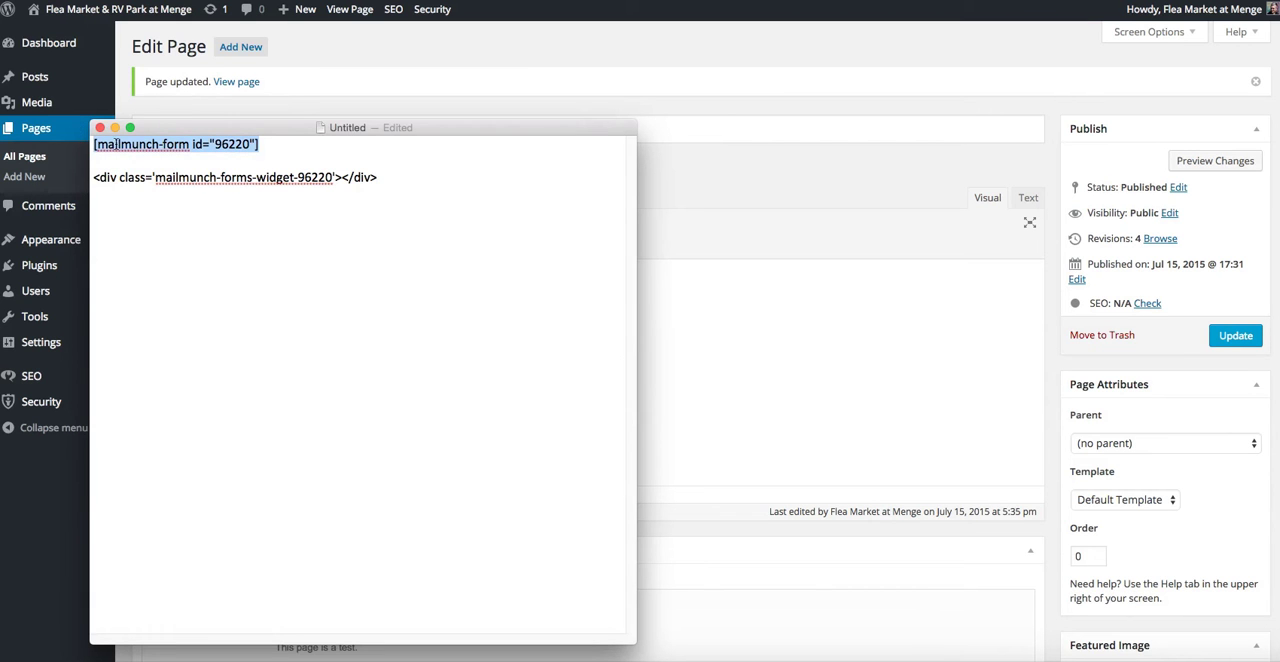
right_click(116, 144)
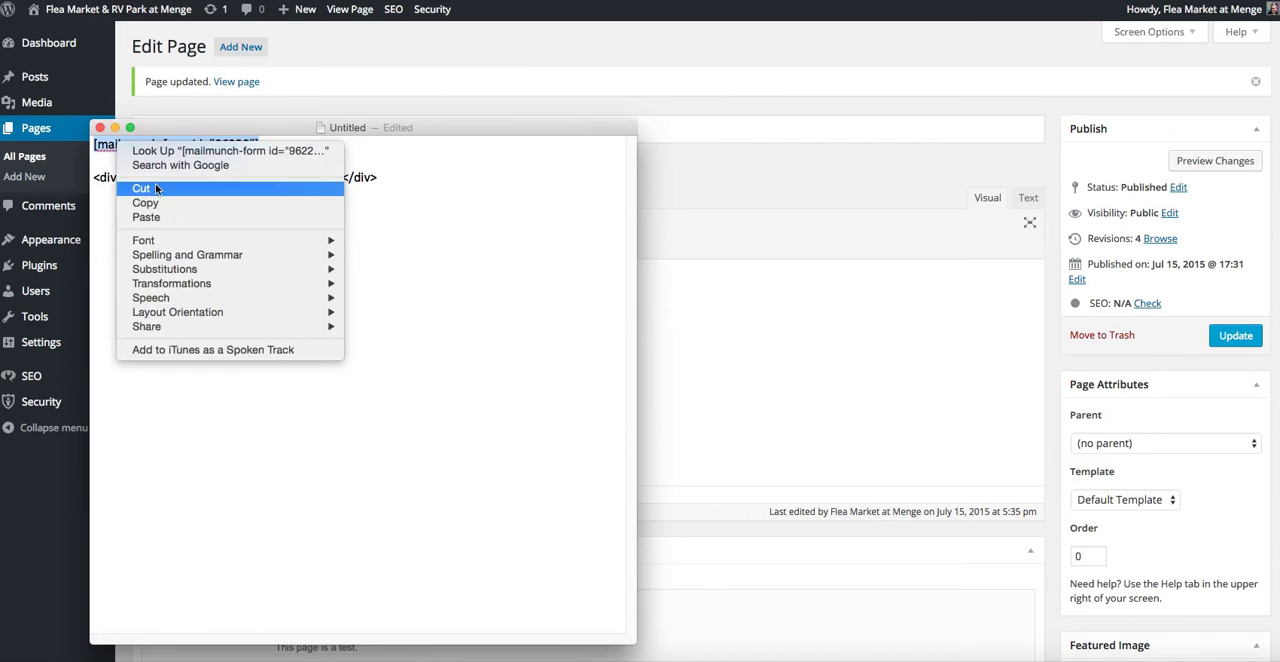
click(163, 207)
key(super+tab)
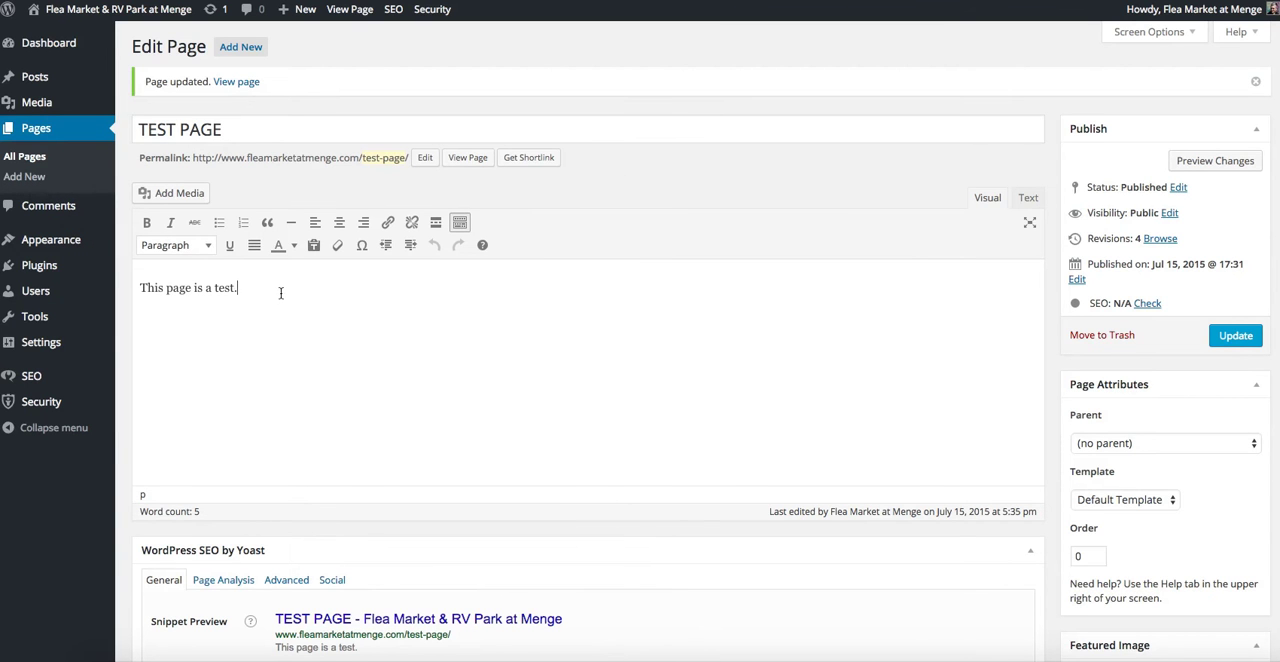
key(Return)
key(super+v)
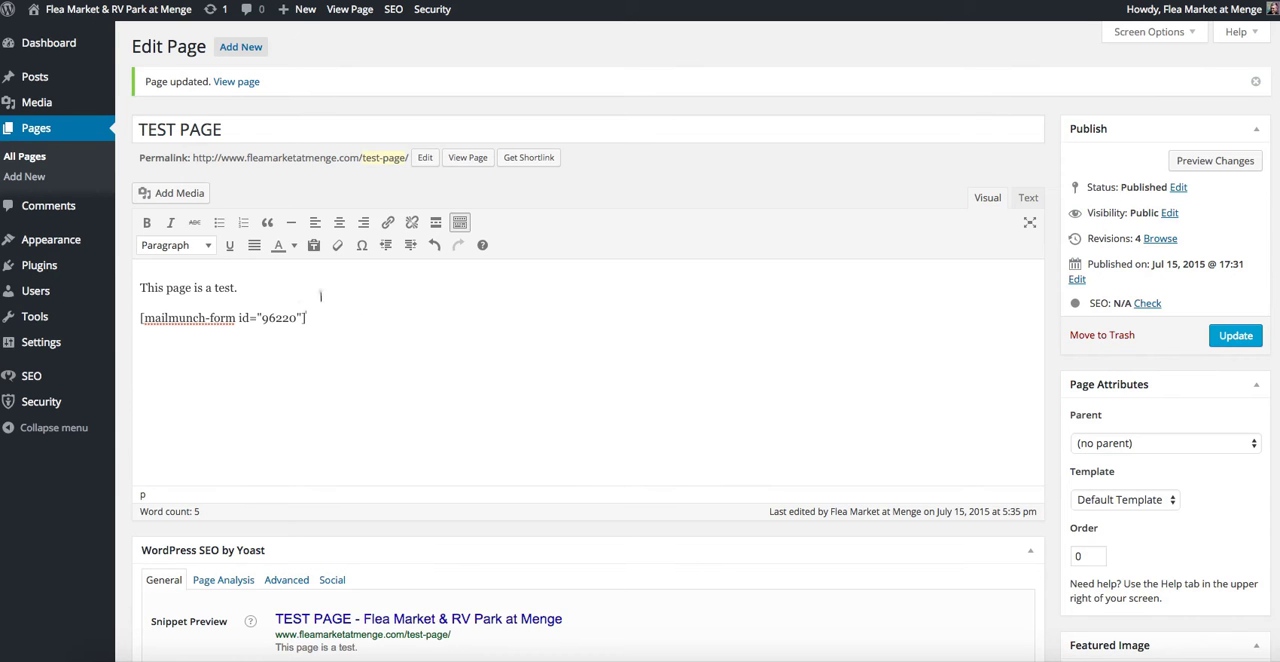
Update TEST PAGE with the inserted shortcode and open the published page for viewing.
click(1221, 340)
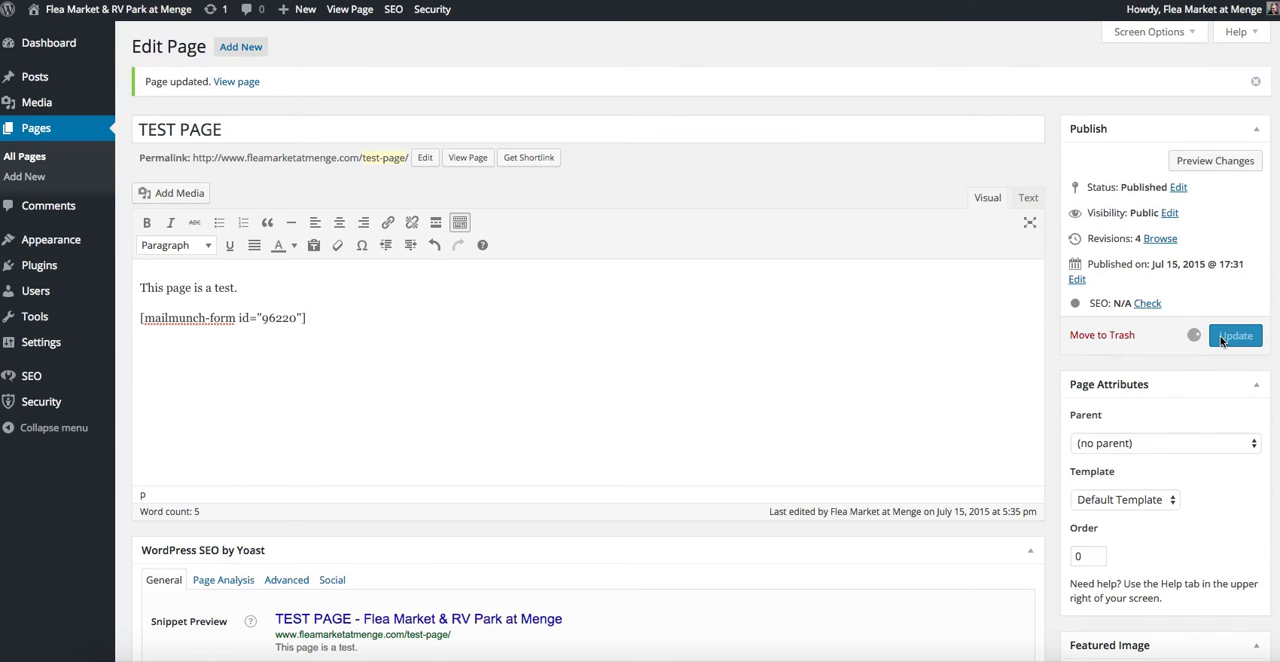
click(237, 84)
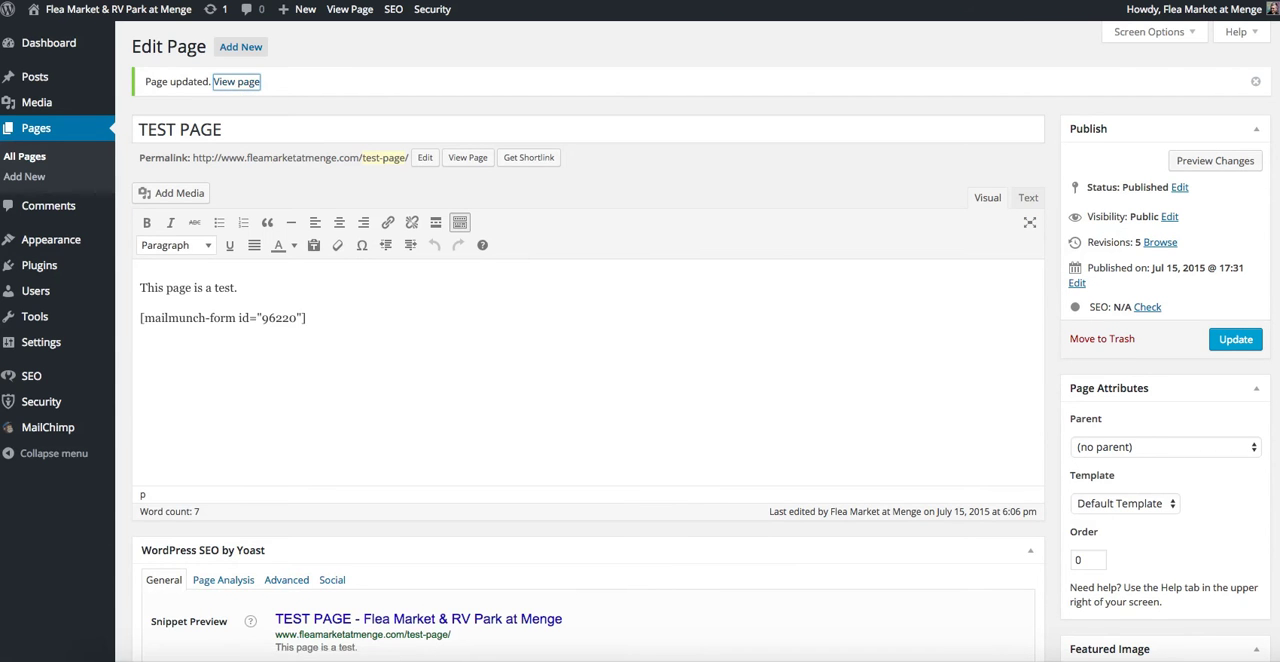